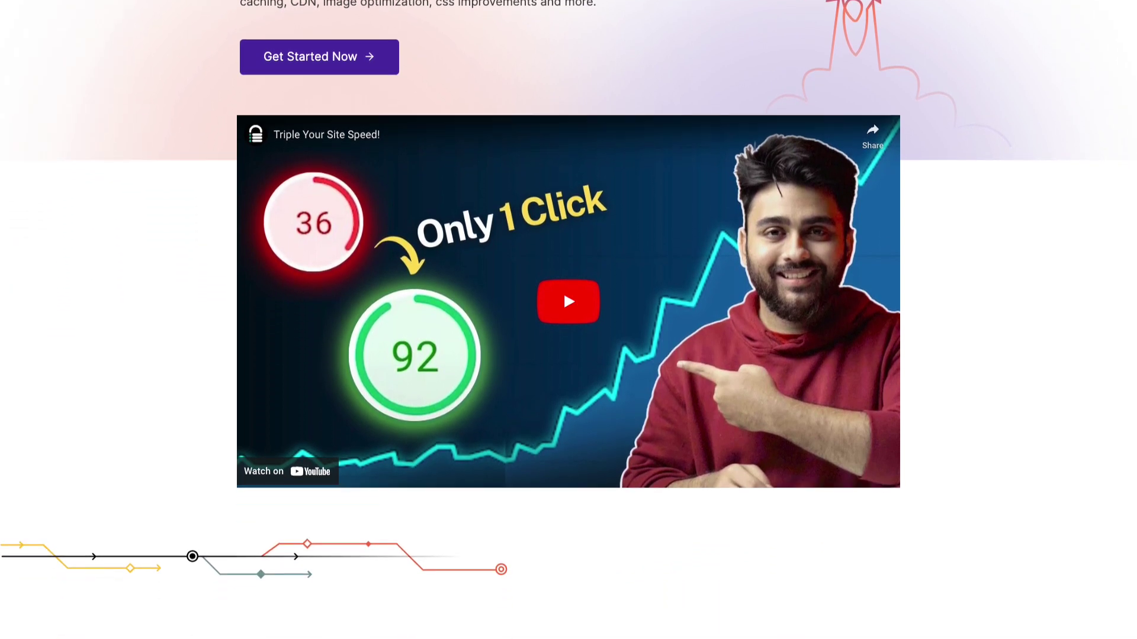
scroll(568, 319, down, 8)
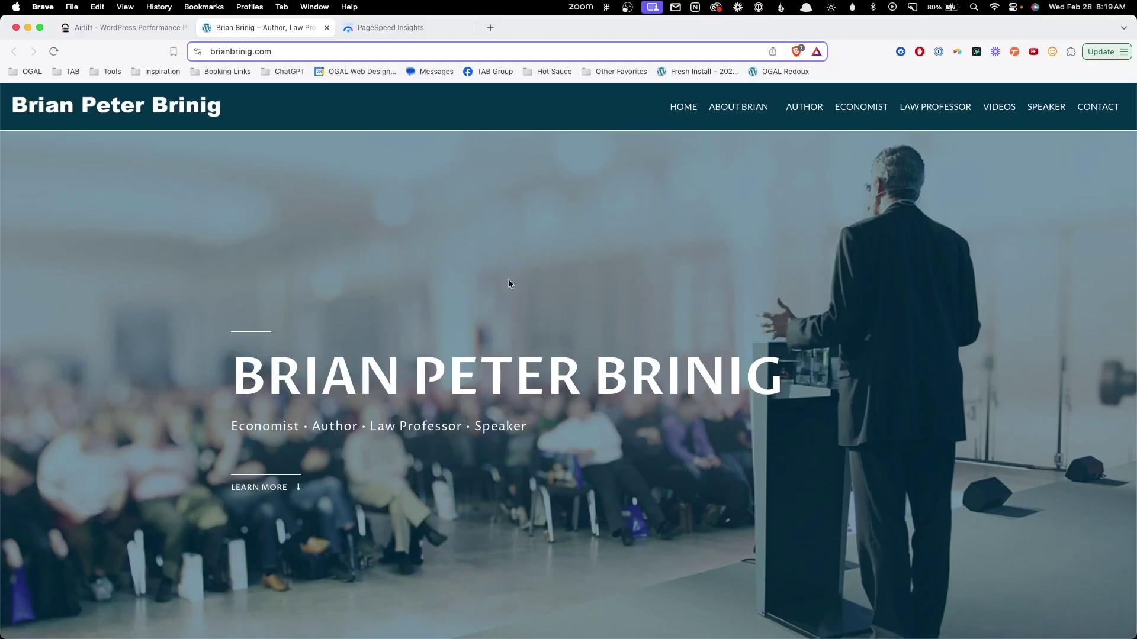
Bring up the PageSpeed Insights mobile report showing the site's Performance score of 28.
click(392, 27)
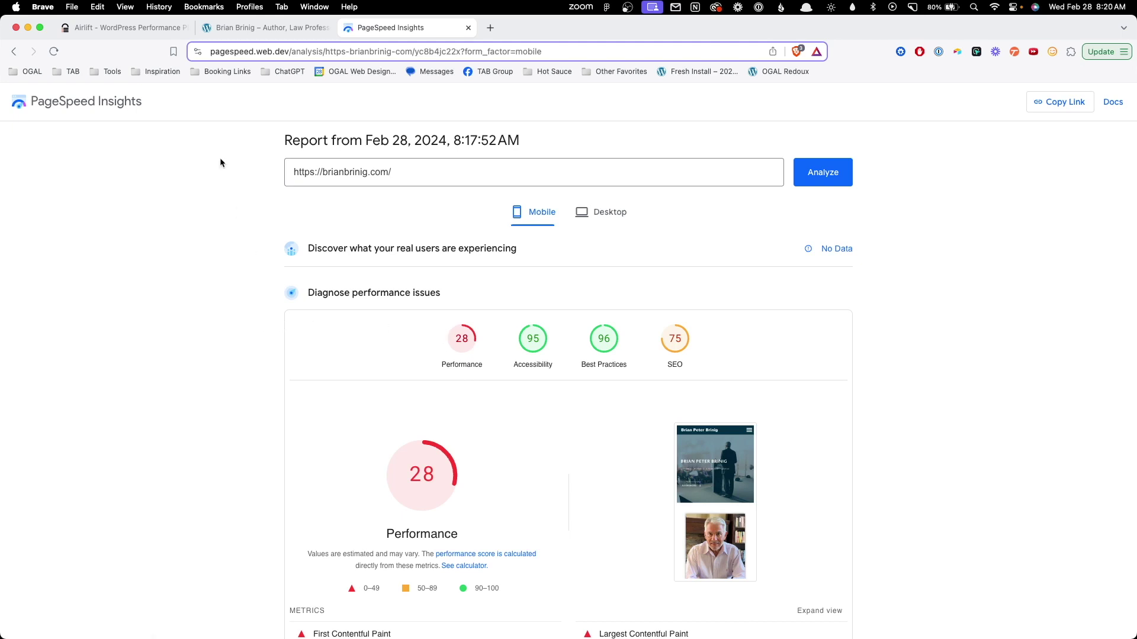
Sign up for an Airlift account with an e-mail address and a confirmed password.
click(162, 30)
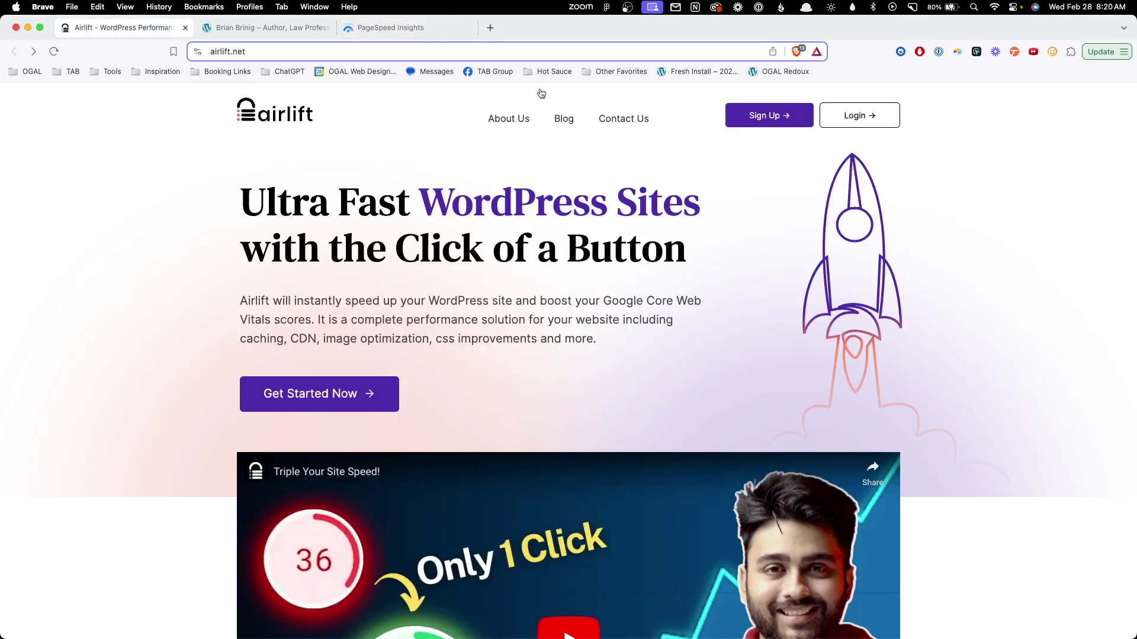
click(773, 121)
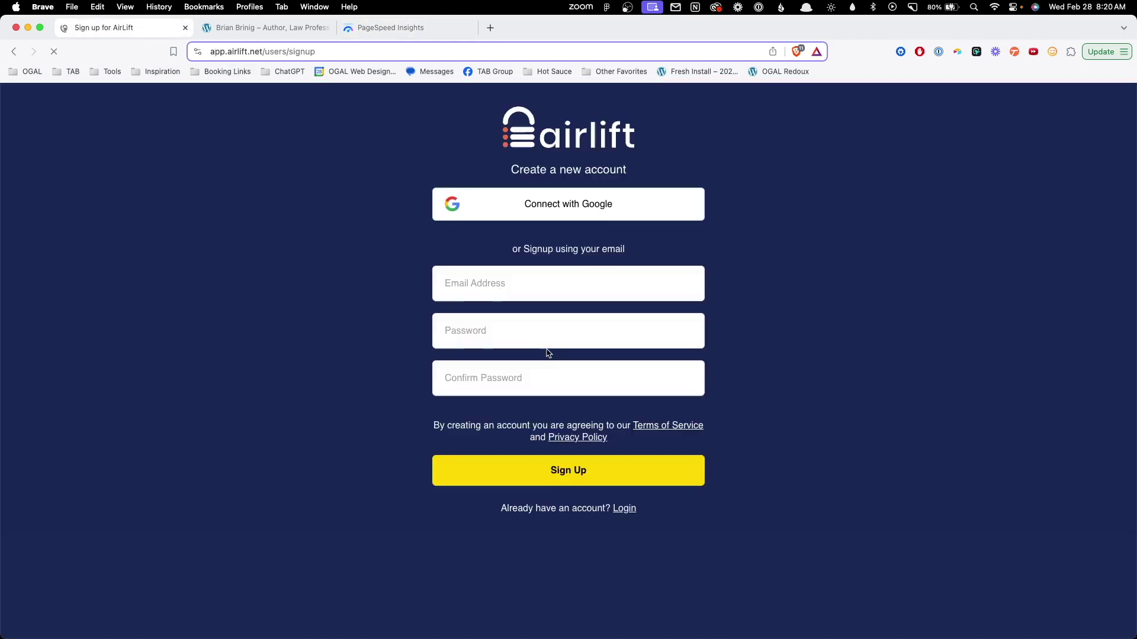
click(523, 287)
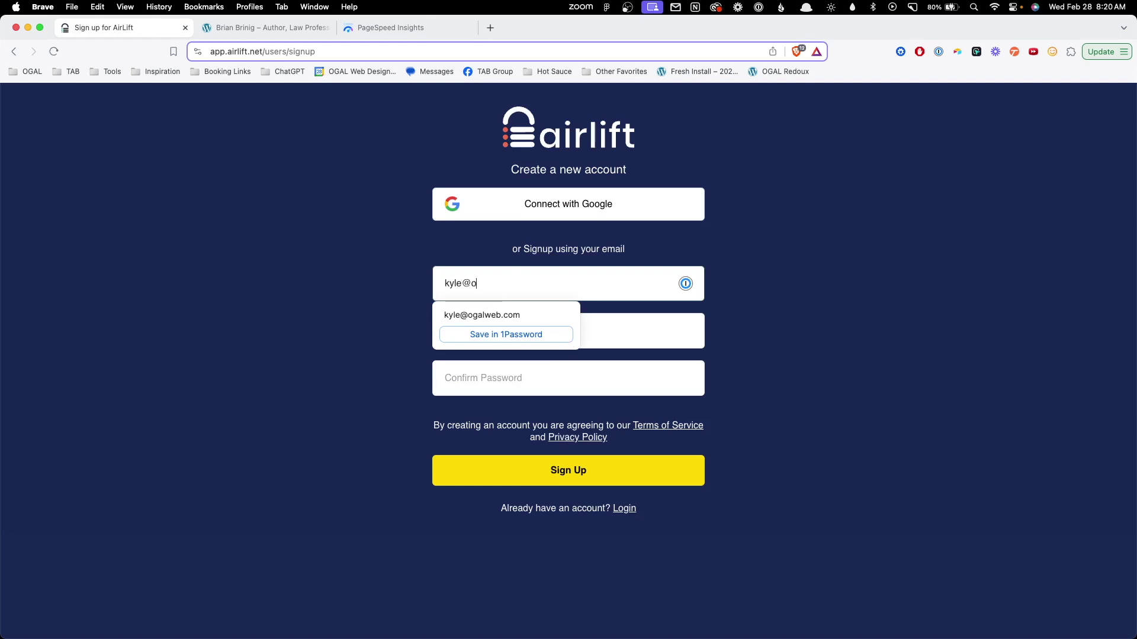
key(Tab)
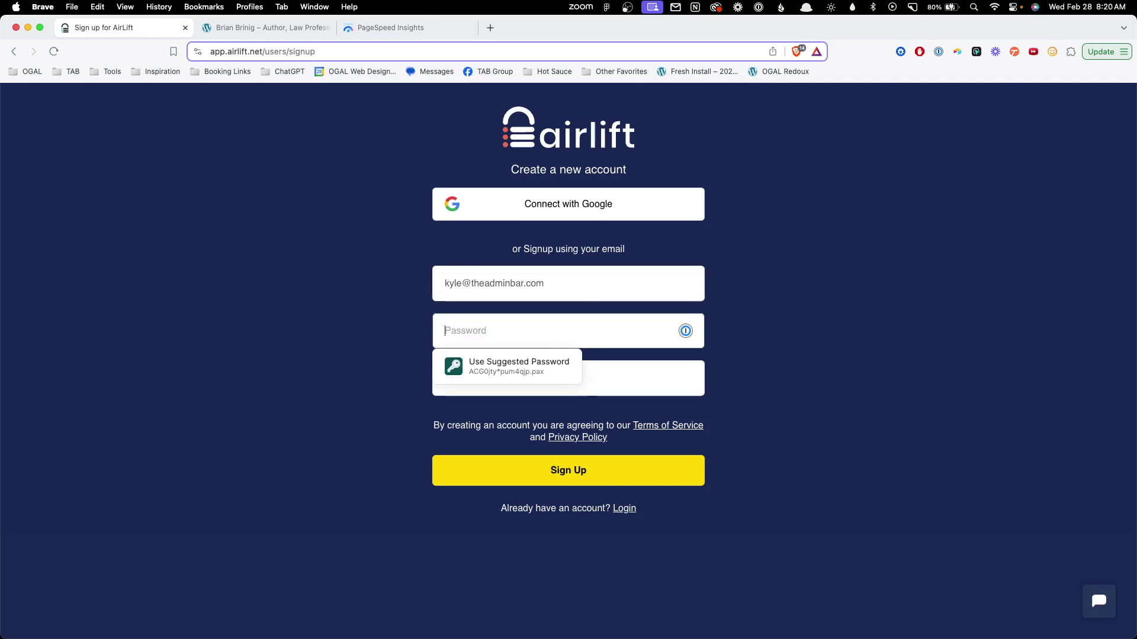
text(••)
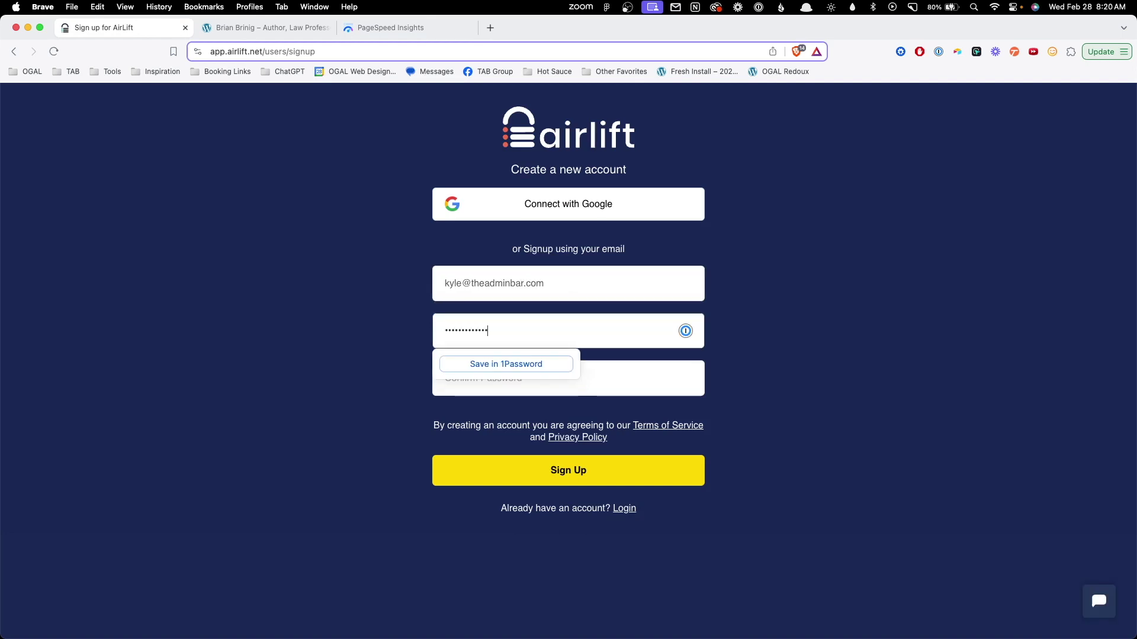
key(Tab)
text(••••••••••••)
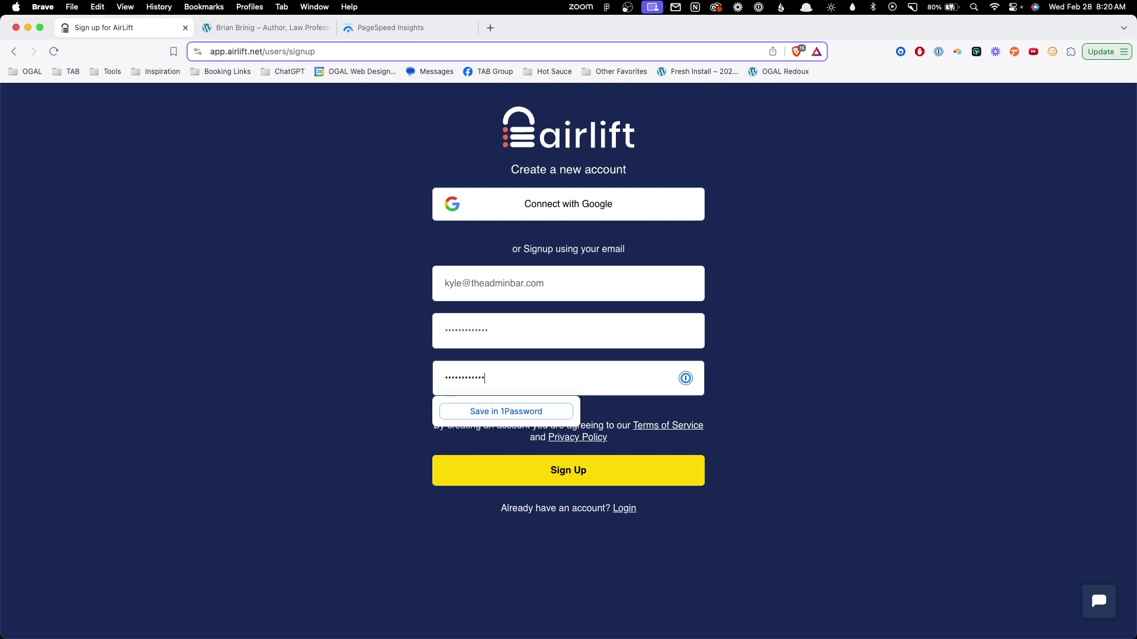
text(•)
click(534, 472)
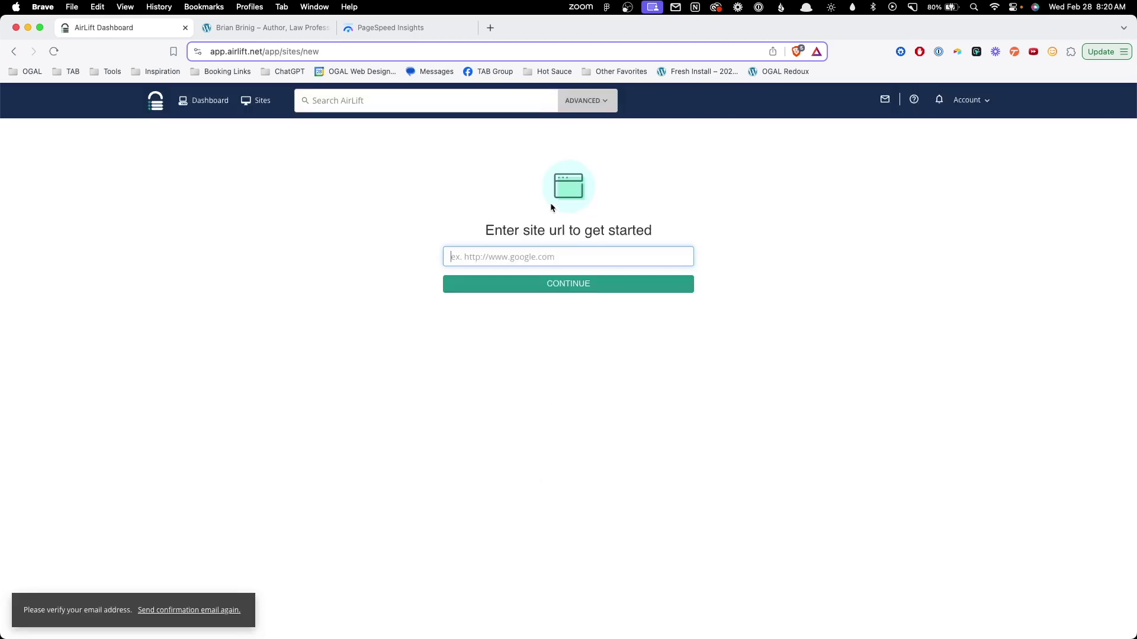
Copy the client site's web address into Airlift's site URL field and continue.
click(313, 28)
click(281, 51)
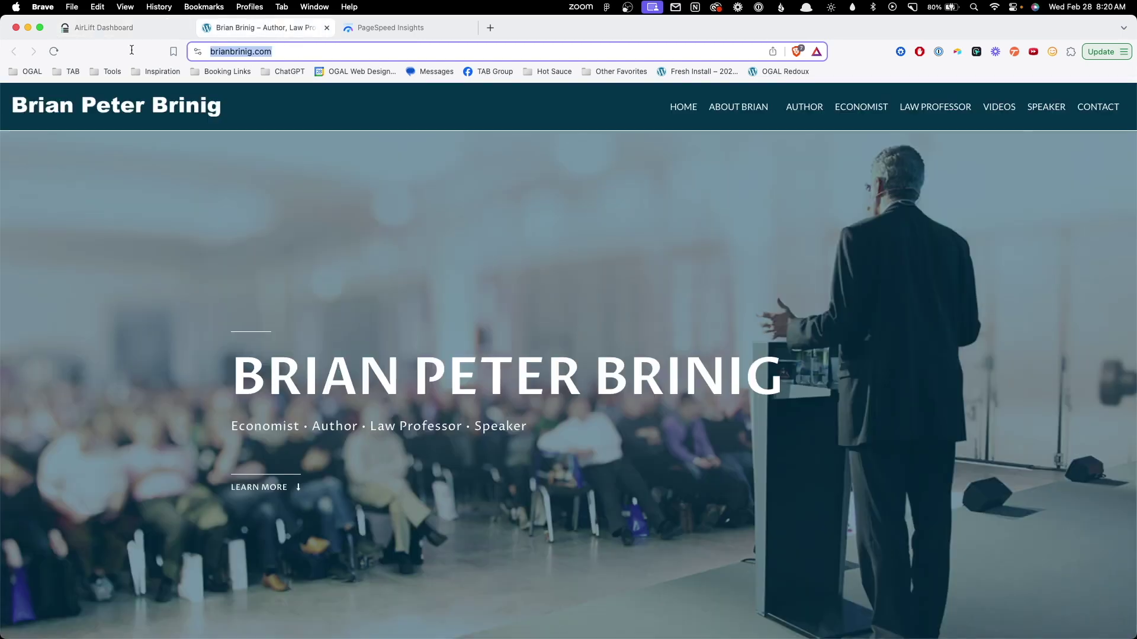
key(super+c)
click(104, 27)
key(super+v)
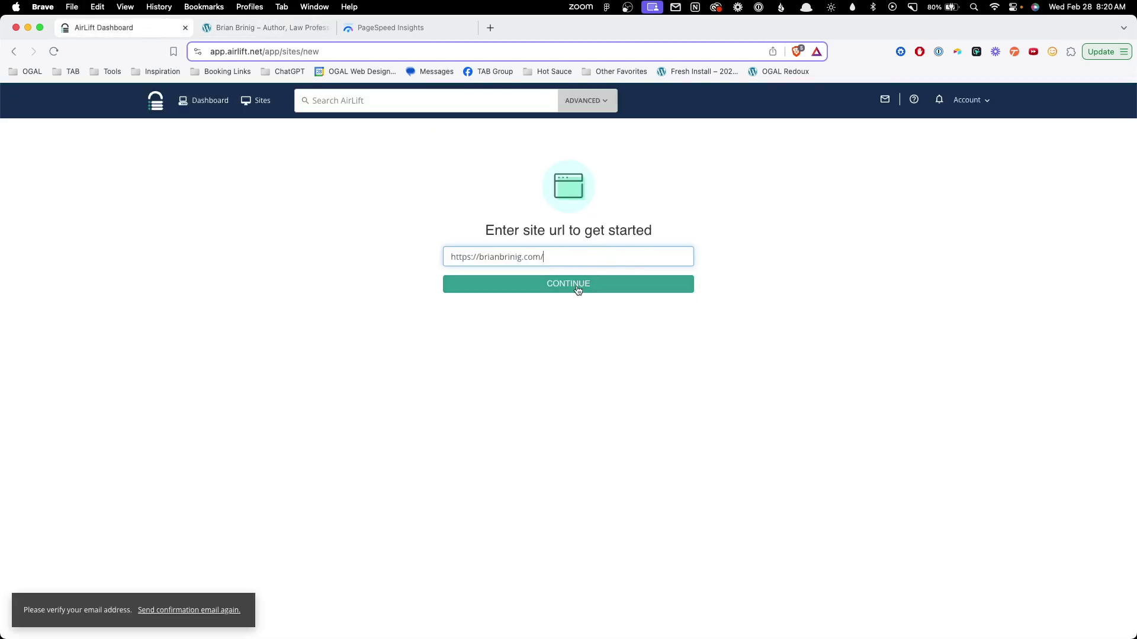
click(578, 285)
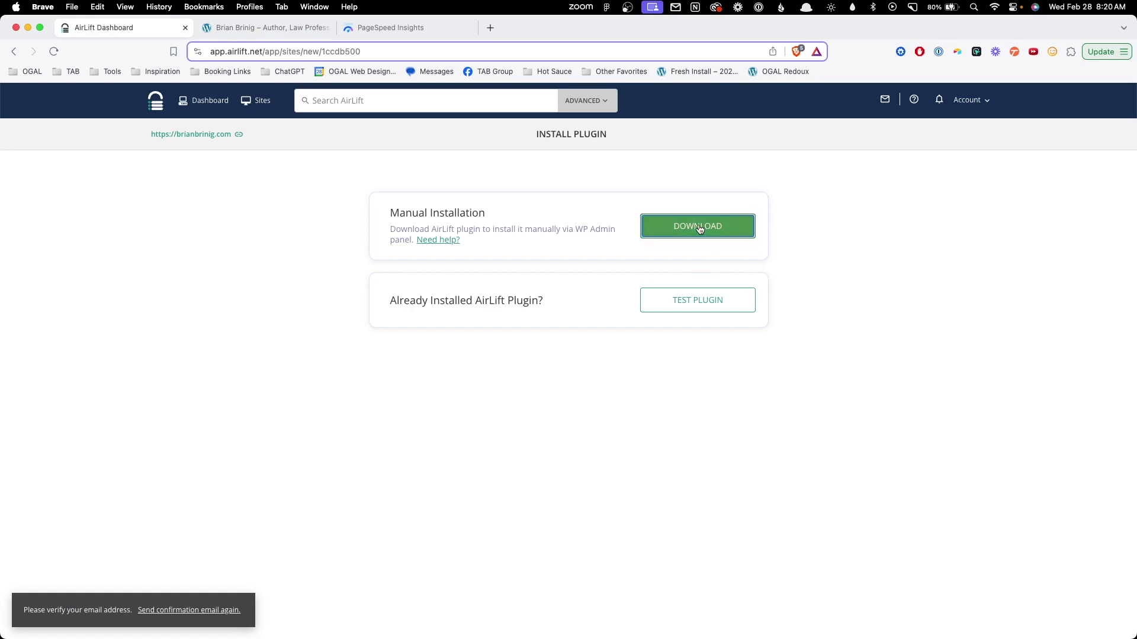
Download the Airlift plugin and save it as airlift.zip in Downloads.
click(700, 229)
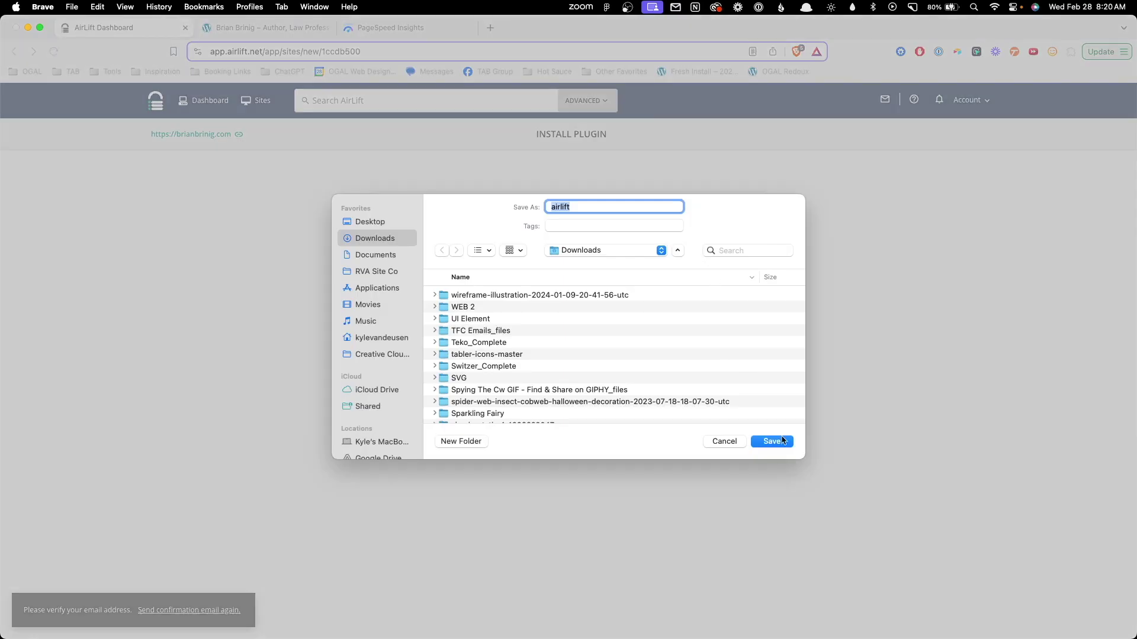
click(782, 441)
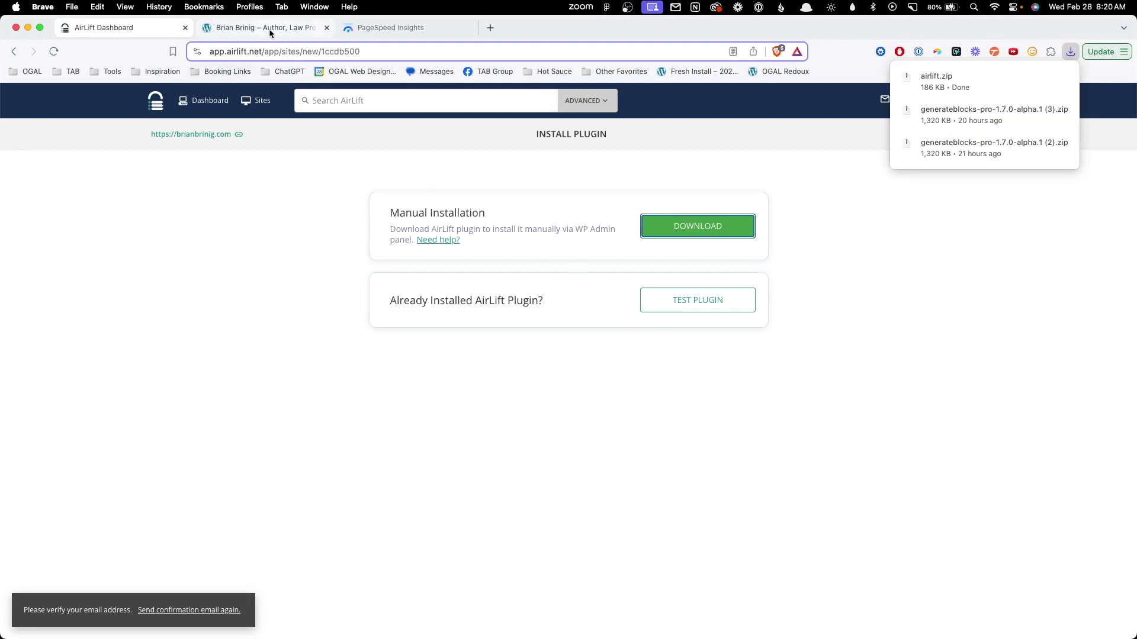
click(270, 31)
Log in to the site's /wp-admin/ dashboard using the saved admin credentials.
text(/wp-admin/)
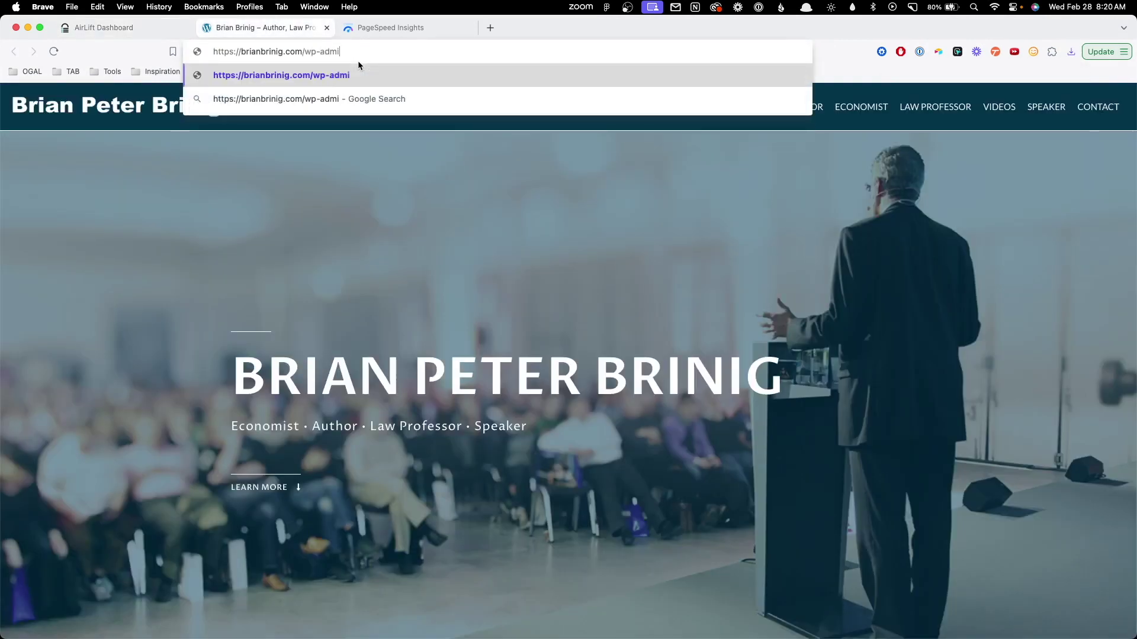
key(Return)
click(520, 246)
click(551, 273)
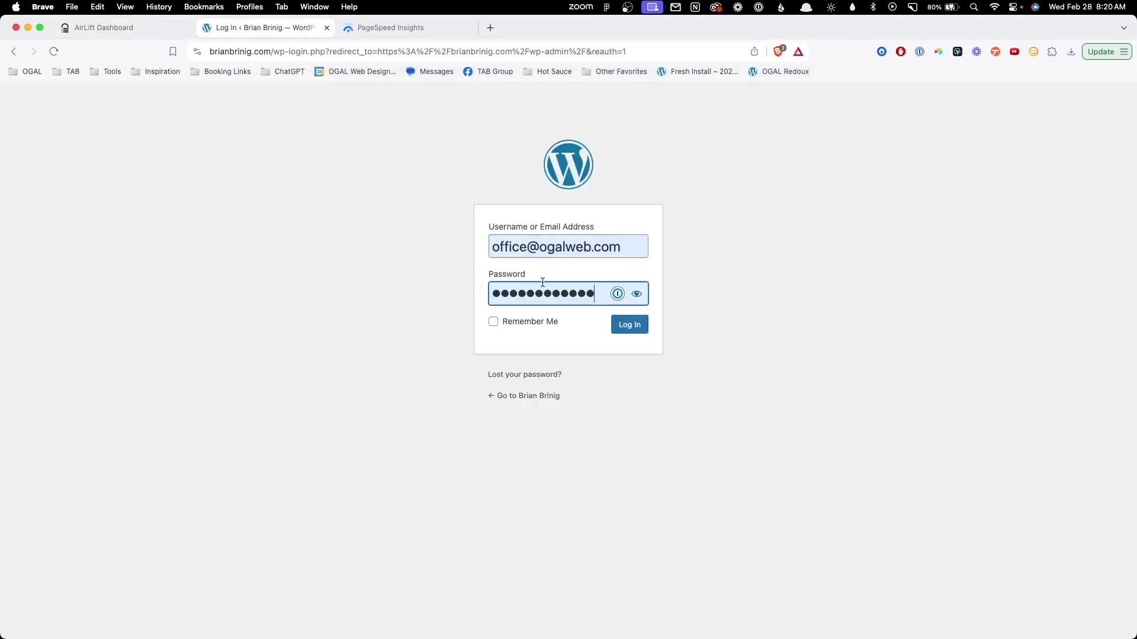
click(629, 332)
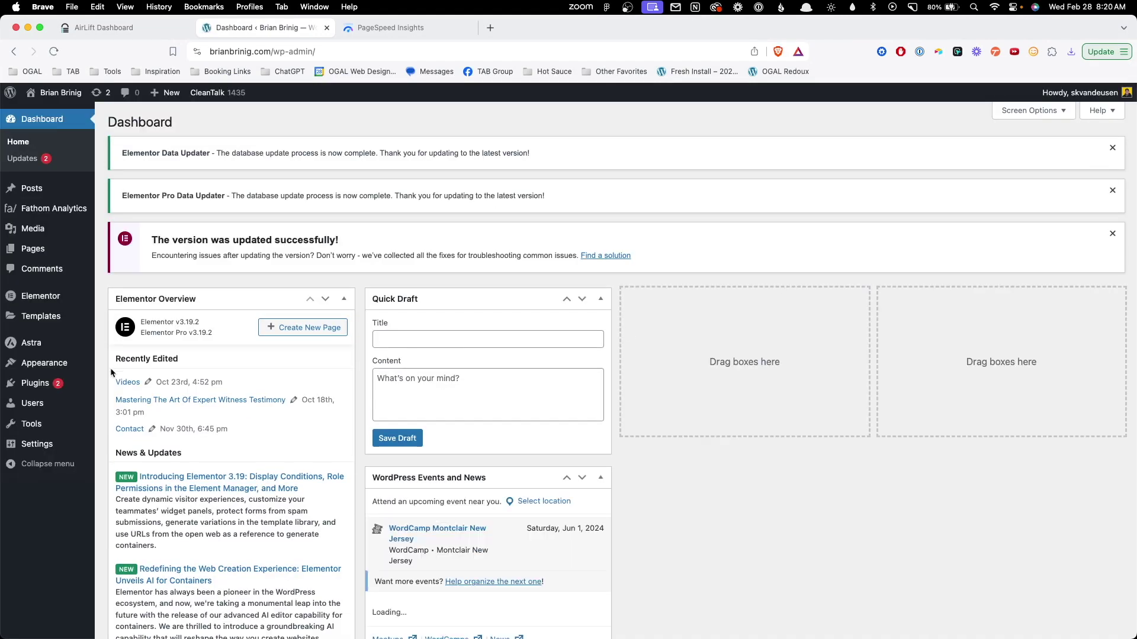
Upload airlift.zip as a new plugin, install it, and activate it.
mouse_move(81, 385)
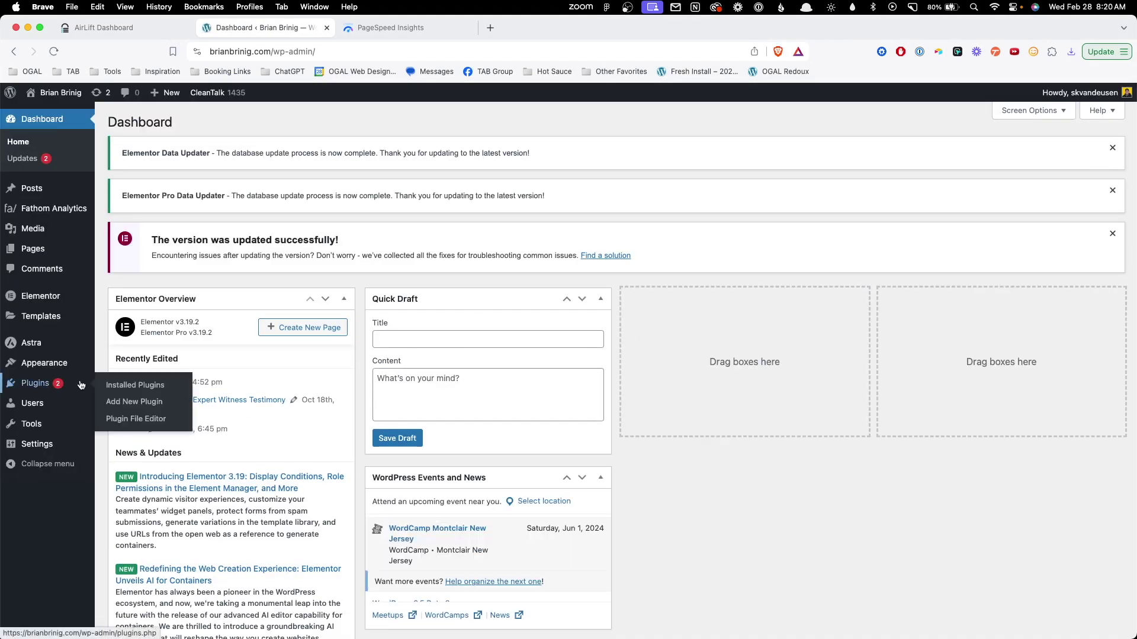
click(131, 402)
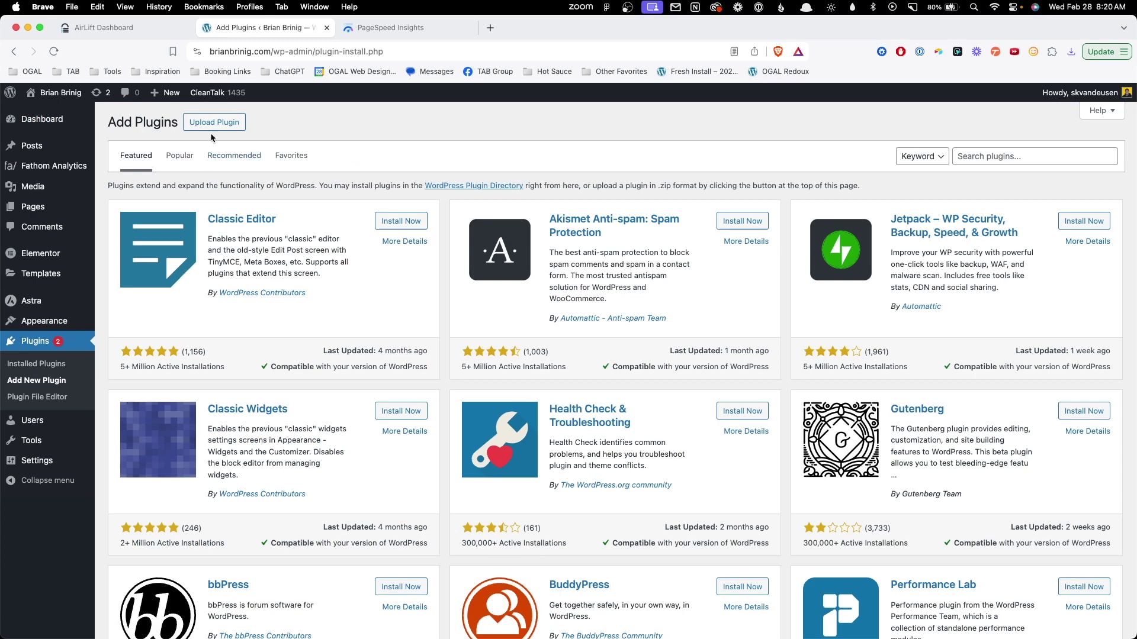
click(225, 129)
click(509, 230)
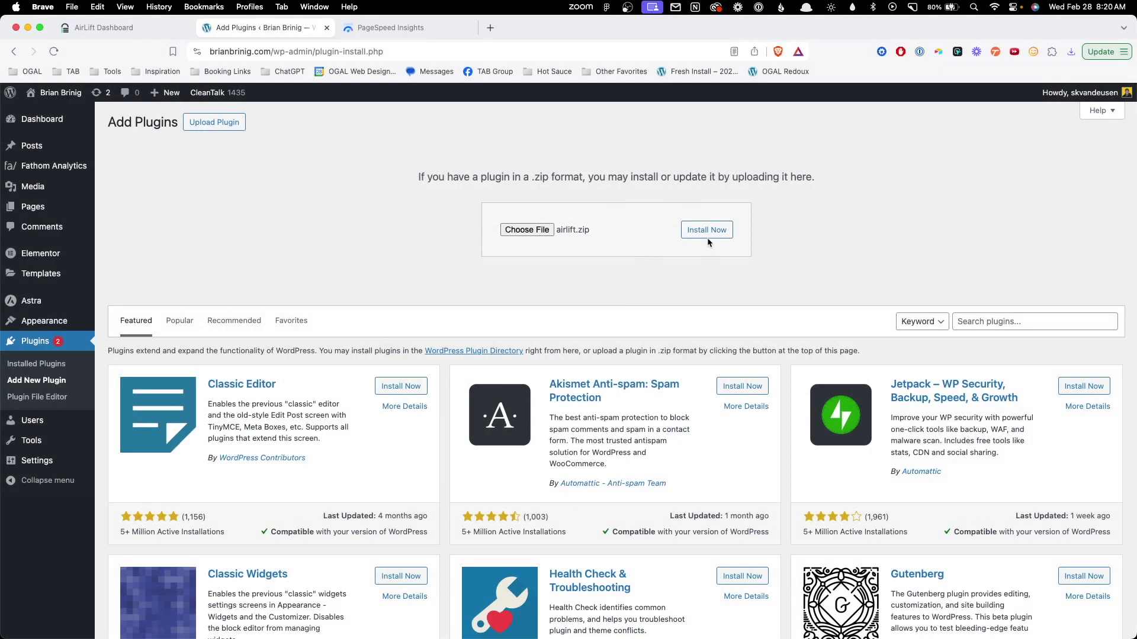
click(712, 237)
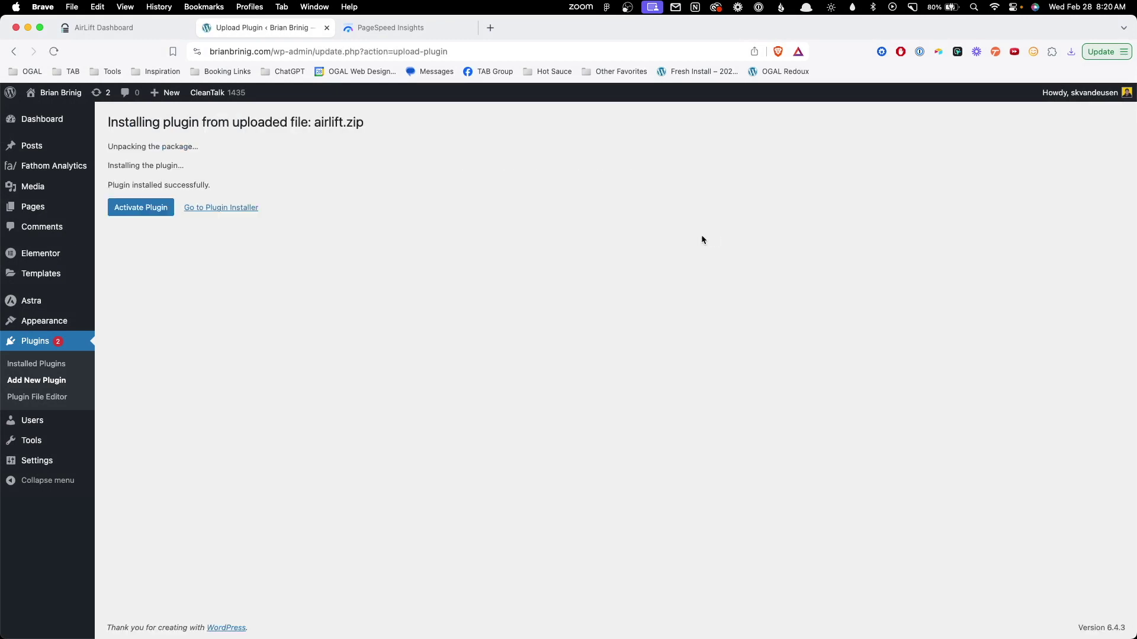
click(140, 207)
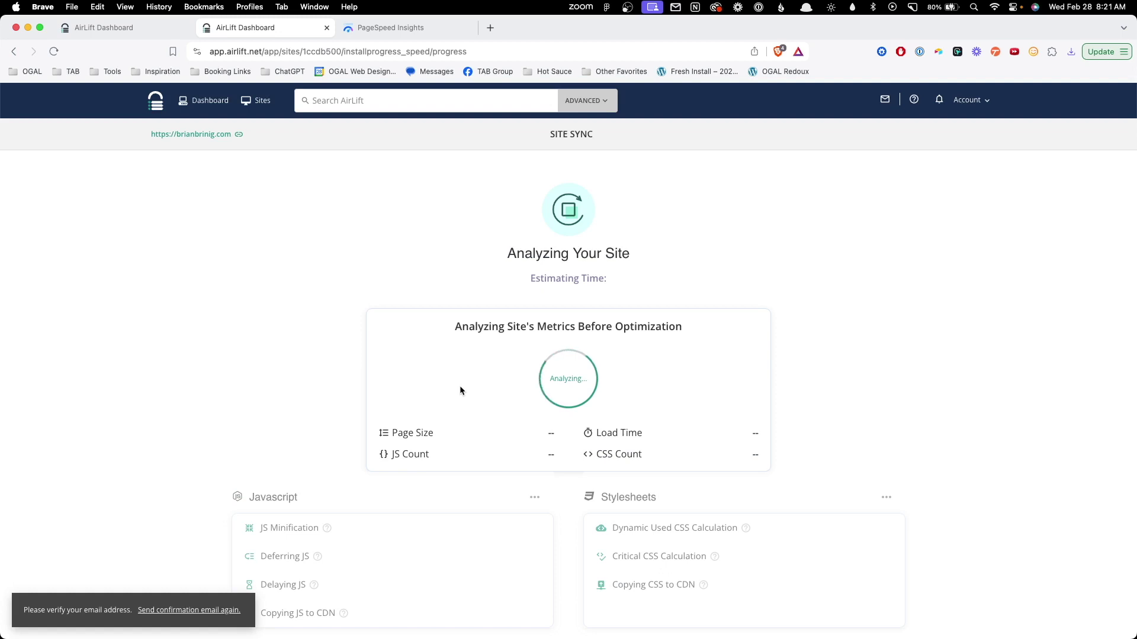
Scroll the Site Performance Report showing requests reduced from 75 to 69.
scroll(257, 315, down, 2)
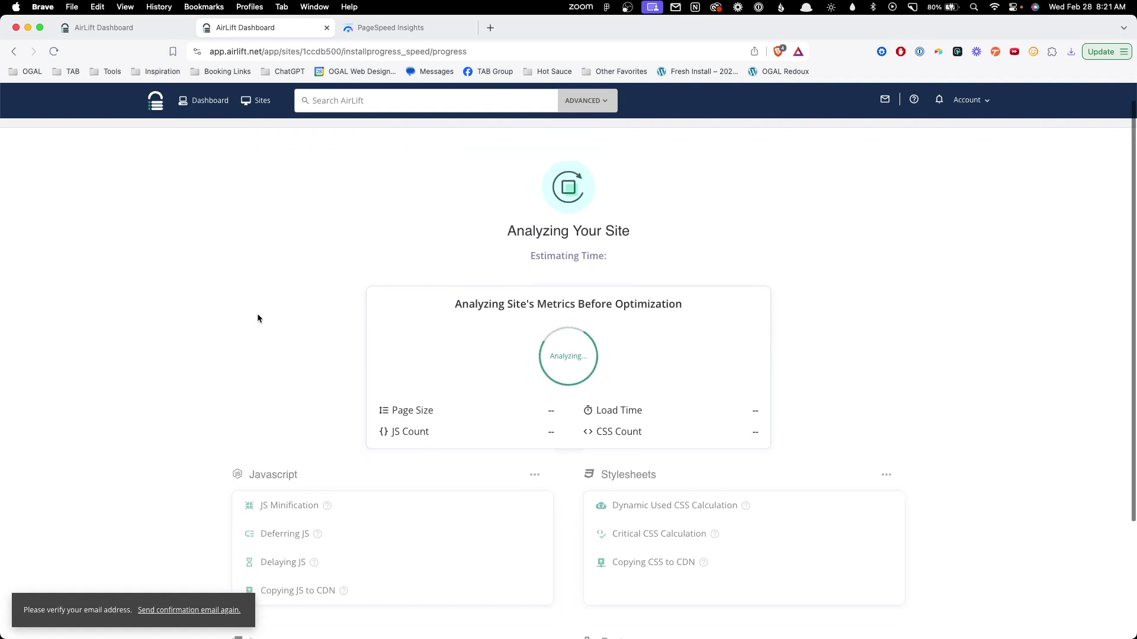
scroll(262, 321, down, 2)
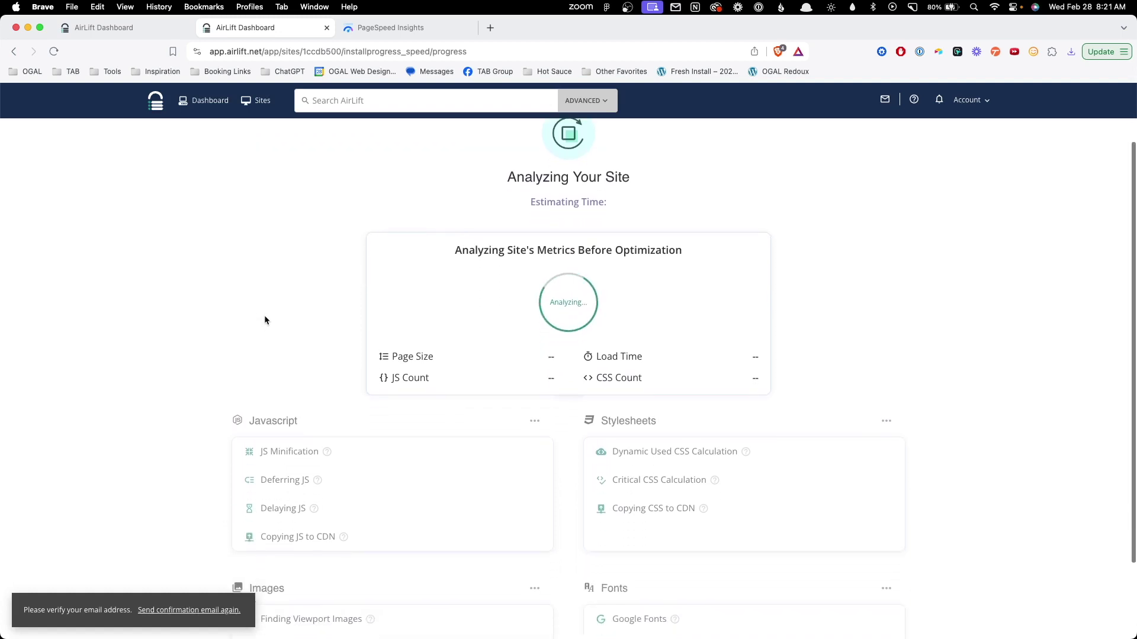
scroll(265, 316, down, 2)
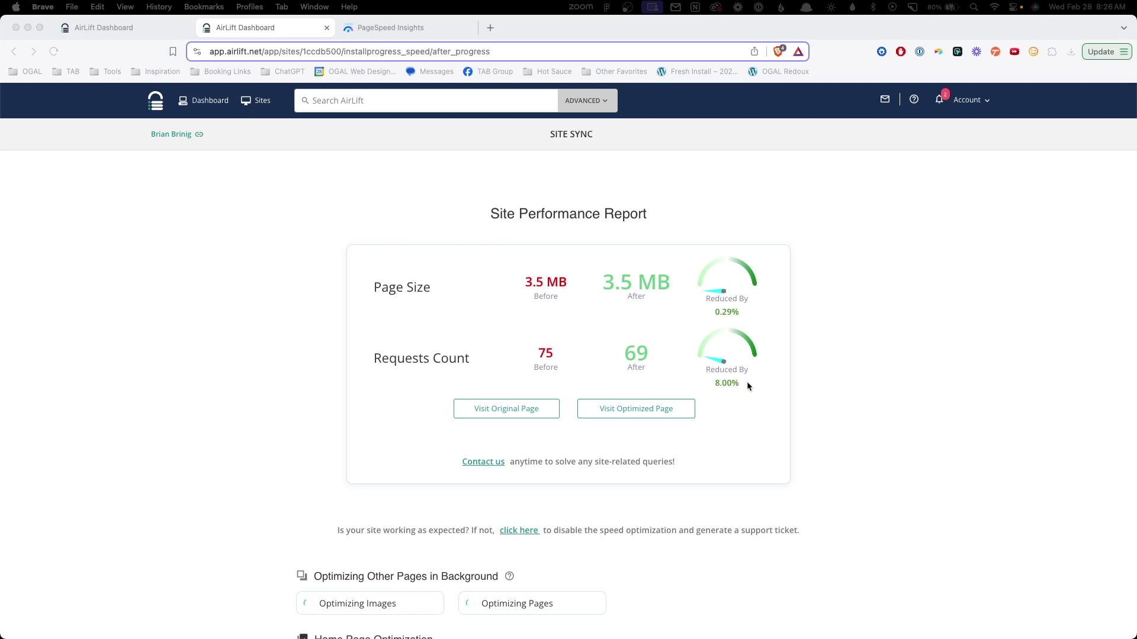
scroll(772, 379, down, 5)
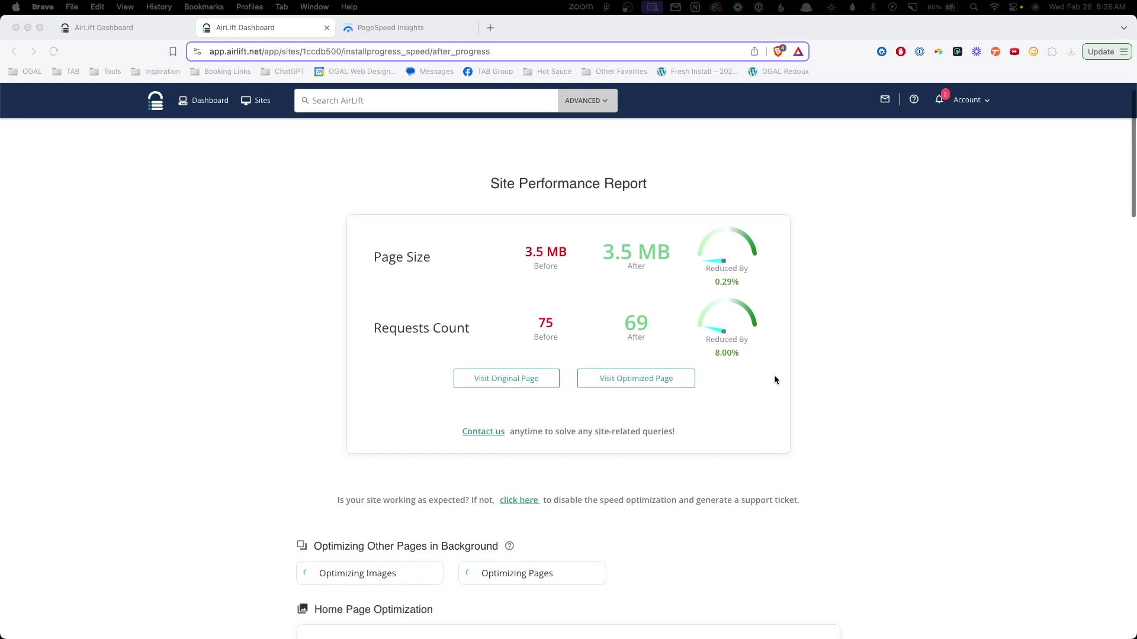
scroll(778, 379, down, 3)
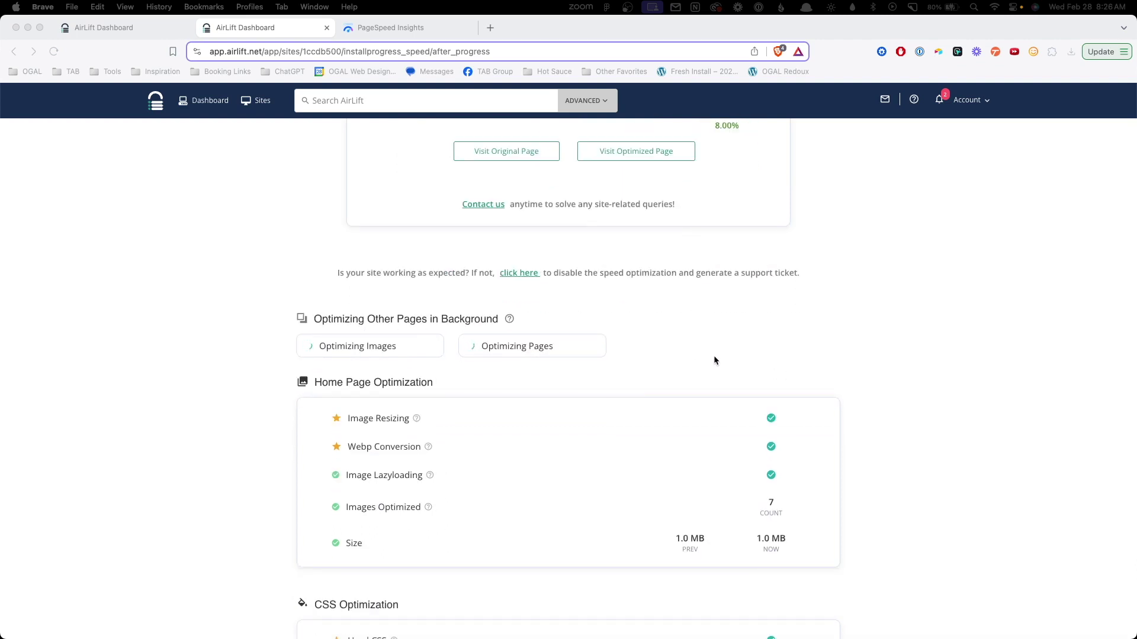
scroll(740, 356, down, 1)
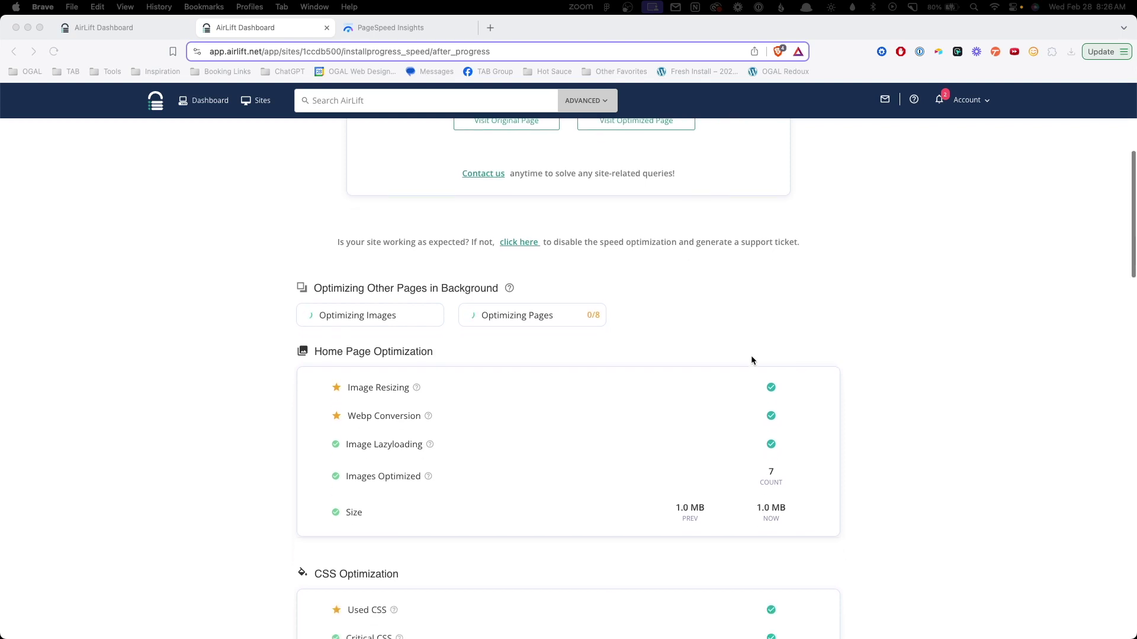
scroll(751, 358, down, 2)
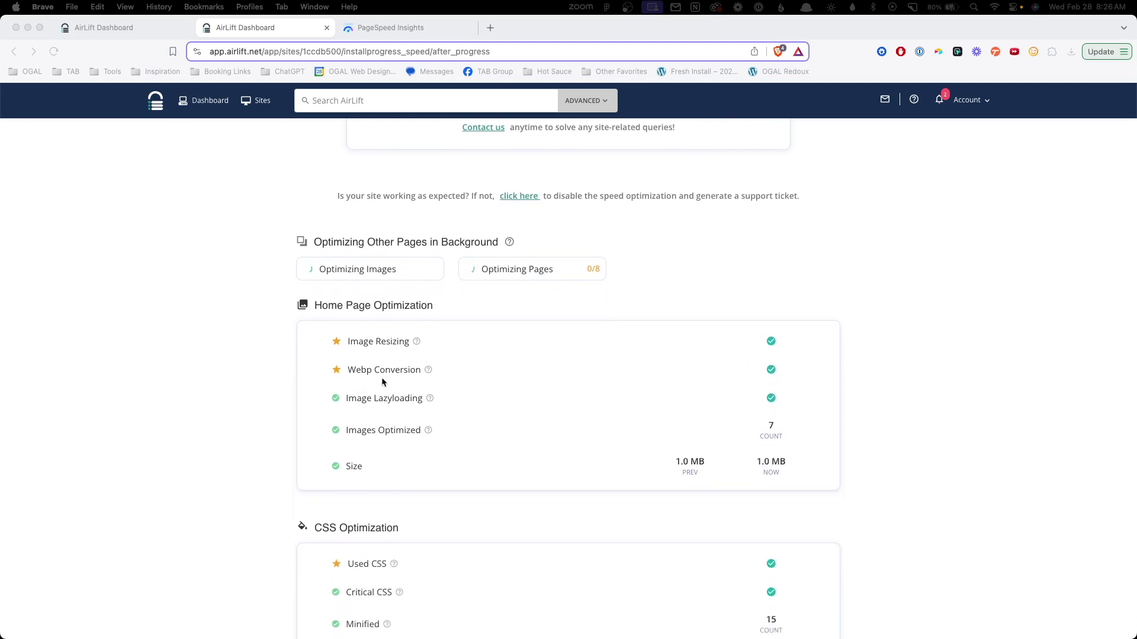
scroll(415, 387, down, 1)
scroll(393, 392, down, 1)
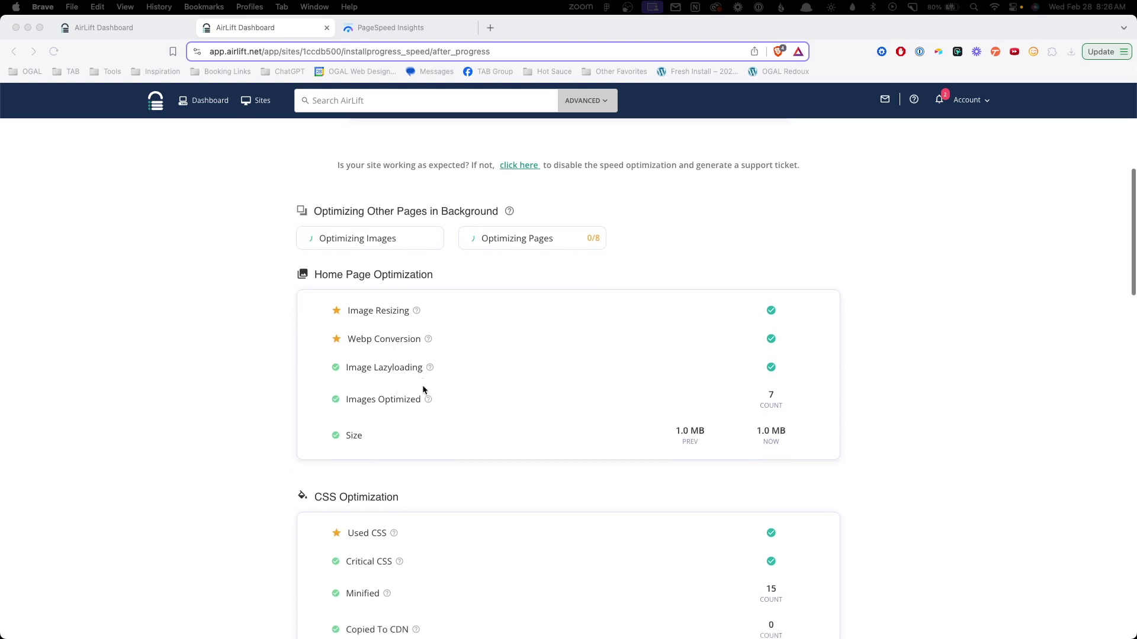
scroll(443, 409, down, 1)
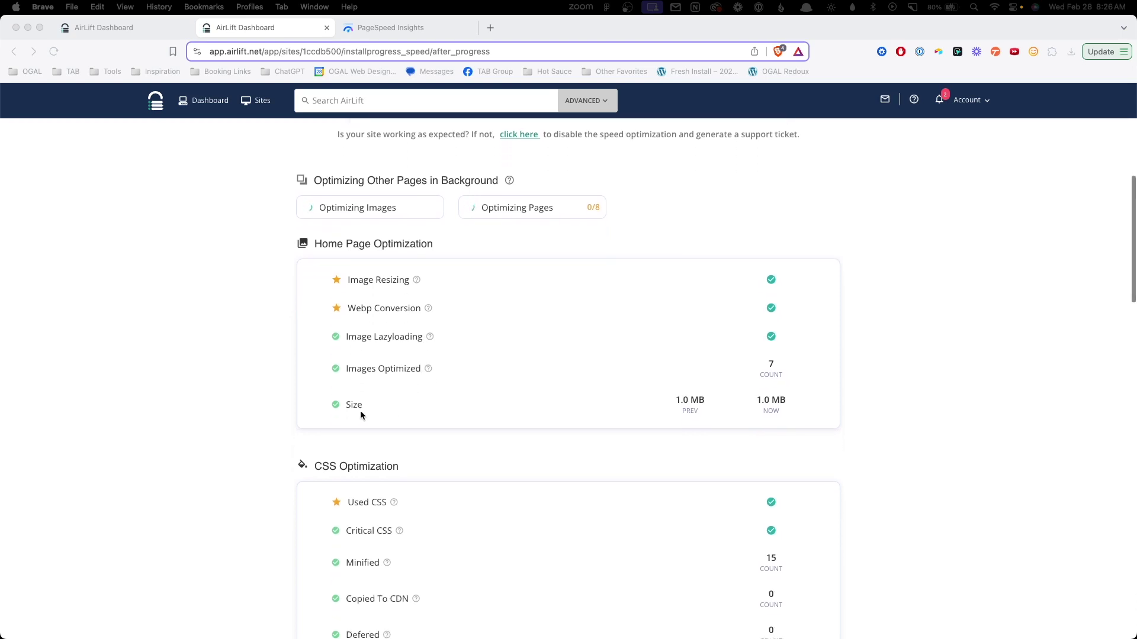
scroll(427, 414, down, 5)
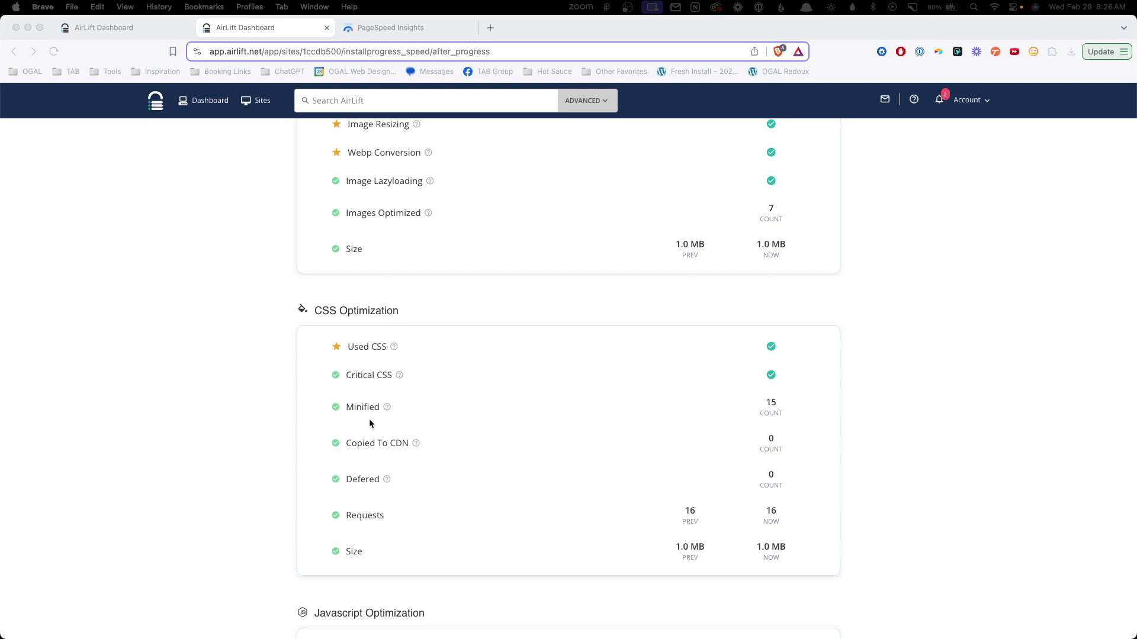
scroll(470, 421, down, 2)
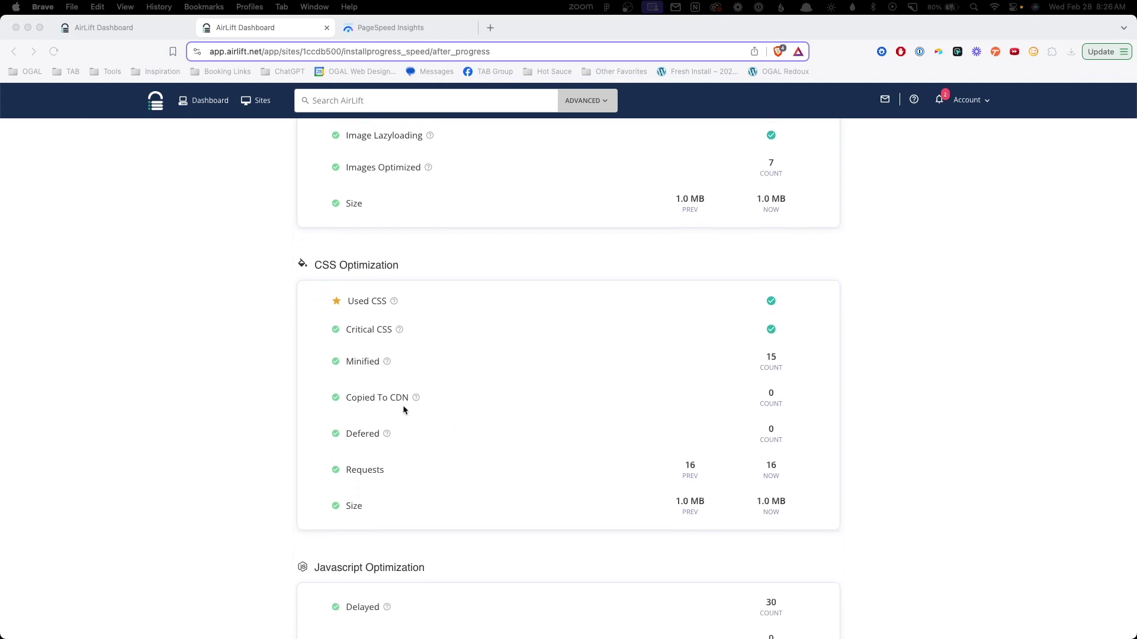
scroll(463, 424, down, 2)
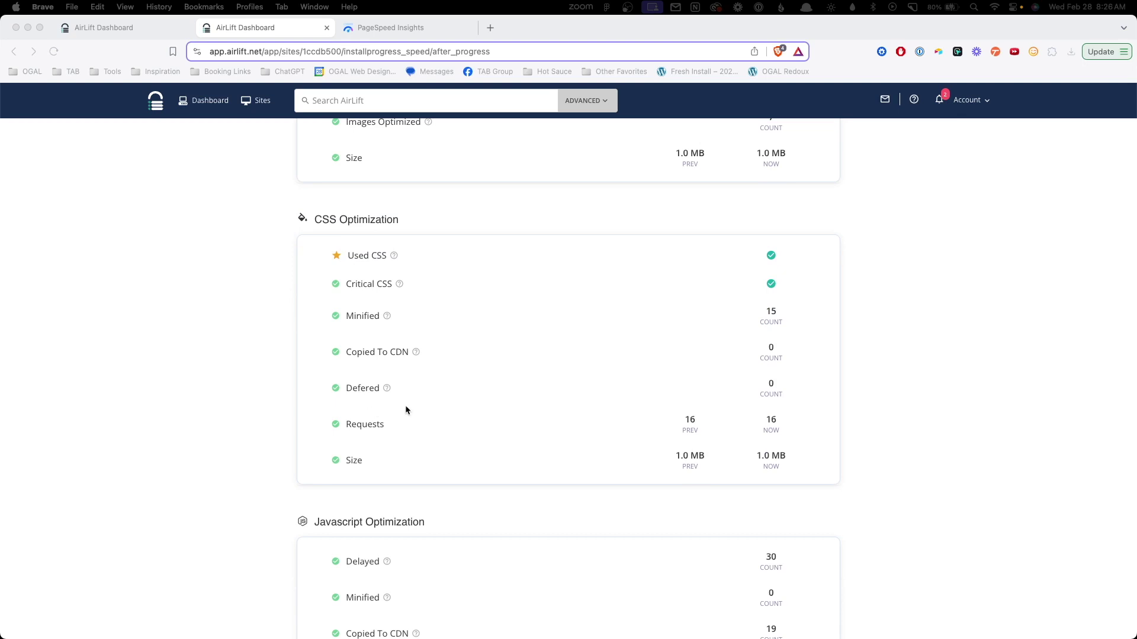
scroll(408, 412, down, 9)
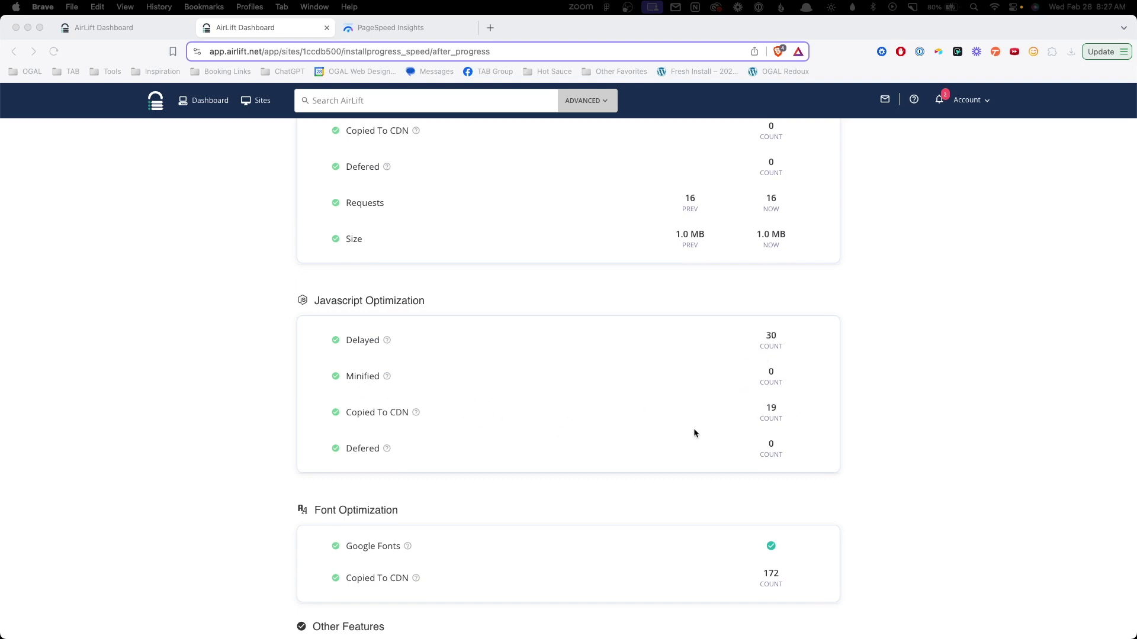
Scroll to Web Vital Improvement, where original and optimized sites both score 57, then compare with PageSpeed.
scroll(695, 428, down, 5)
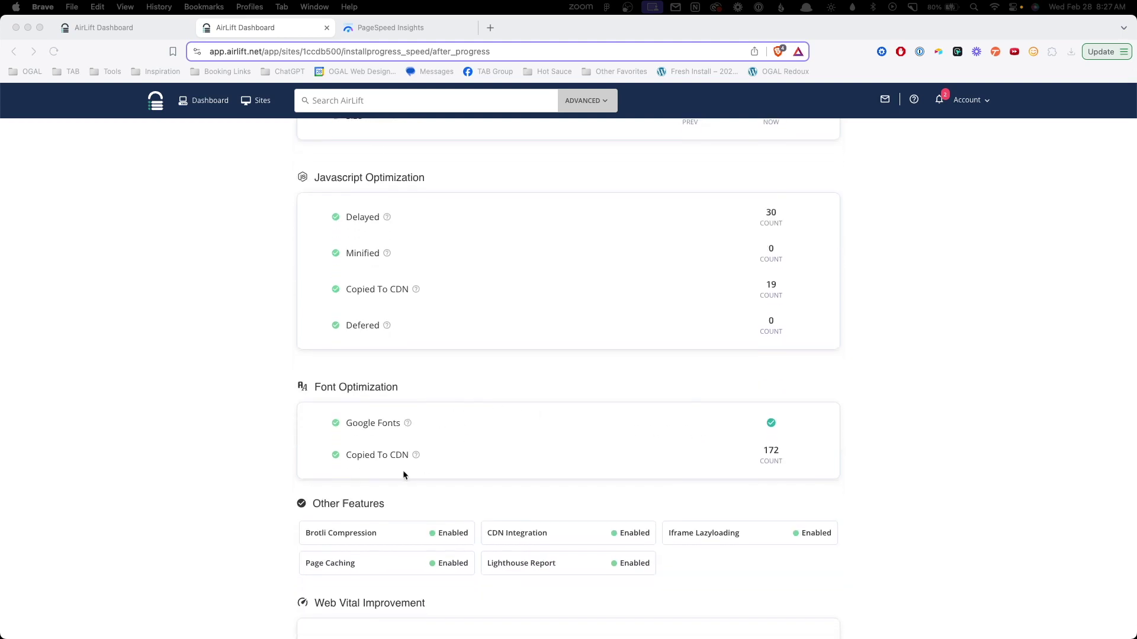
scroll(553, 414, down, 8)
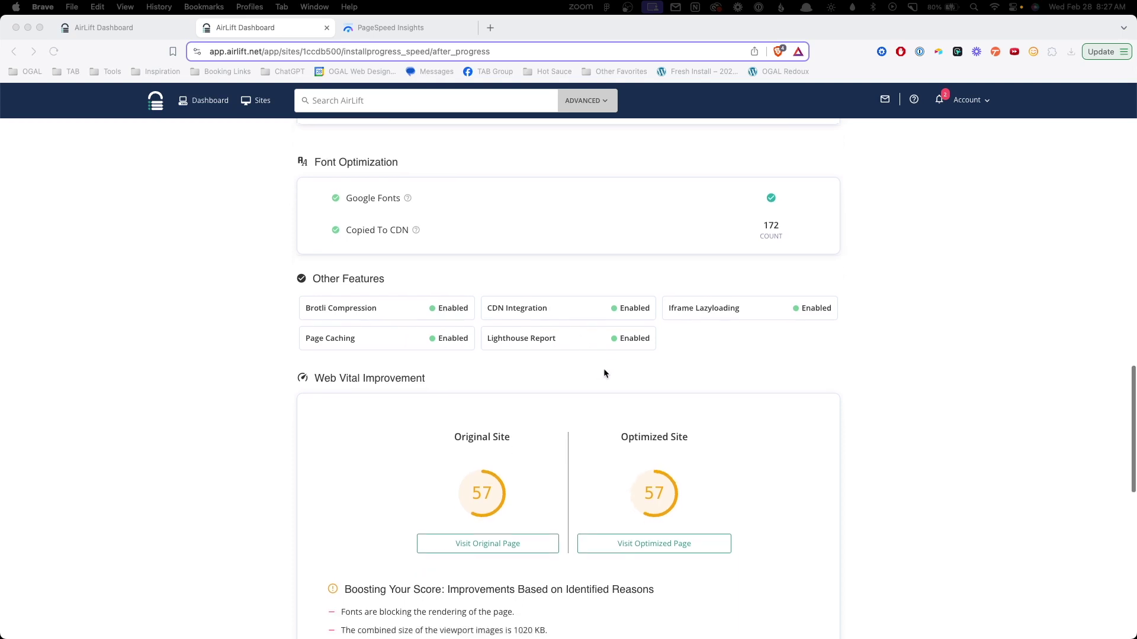
scroll(603, 373, down, 3)
scroll(521, 309, down, 2)
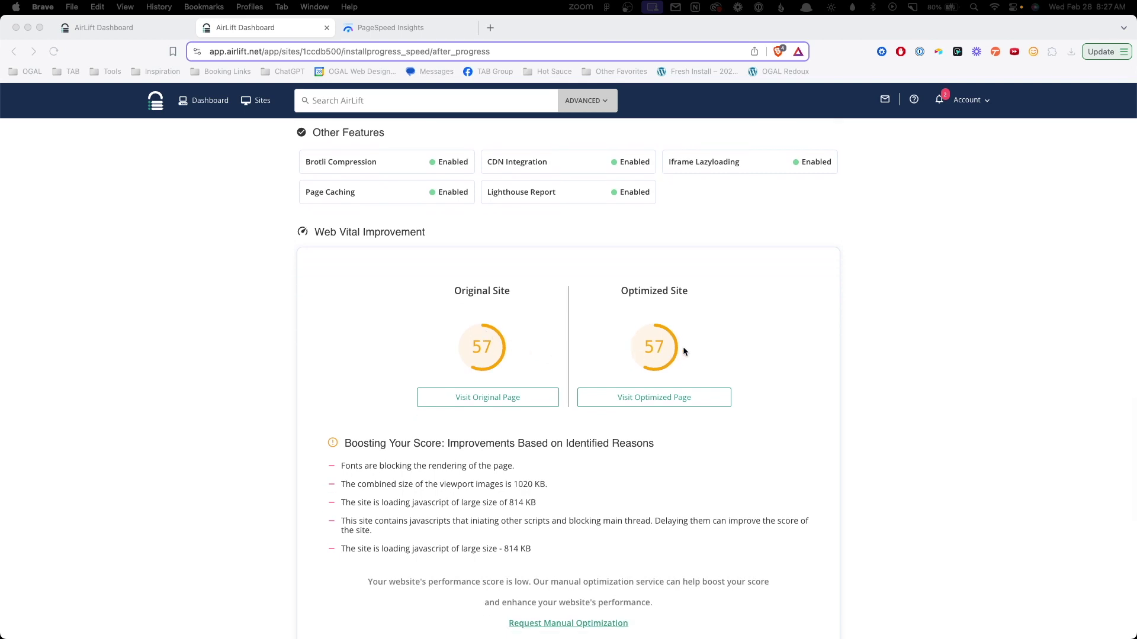
scroll(678, 342, down, 2)
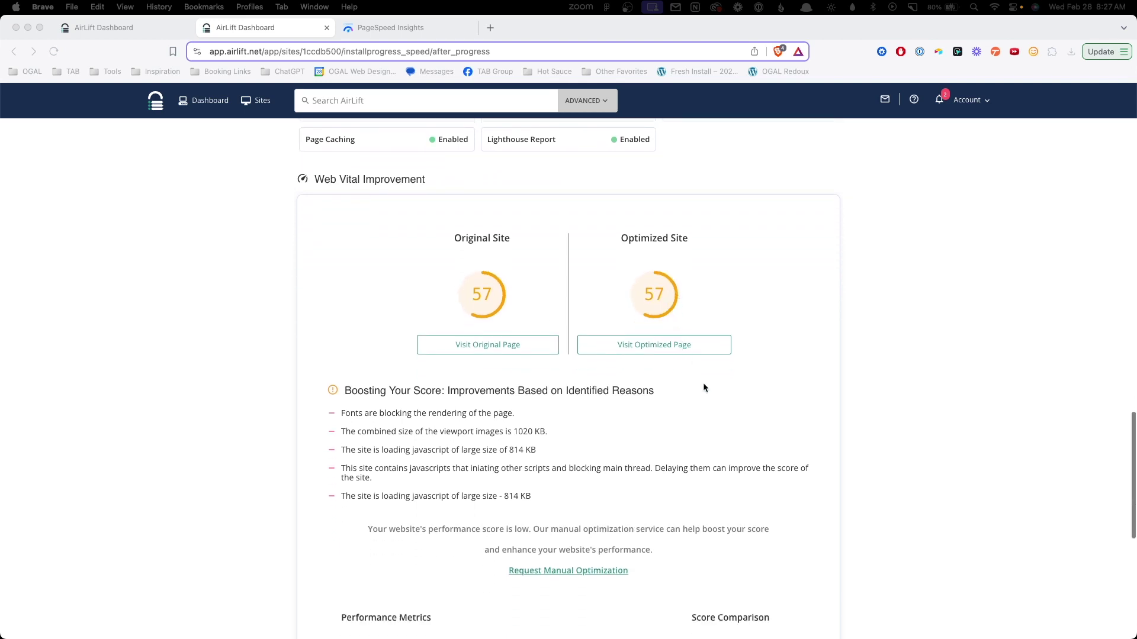
scroll(717, 401, down, 3)
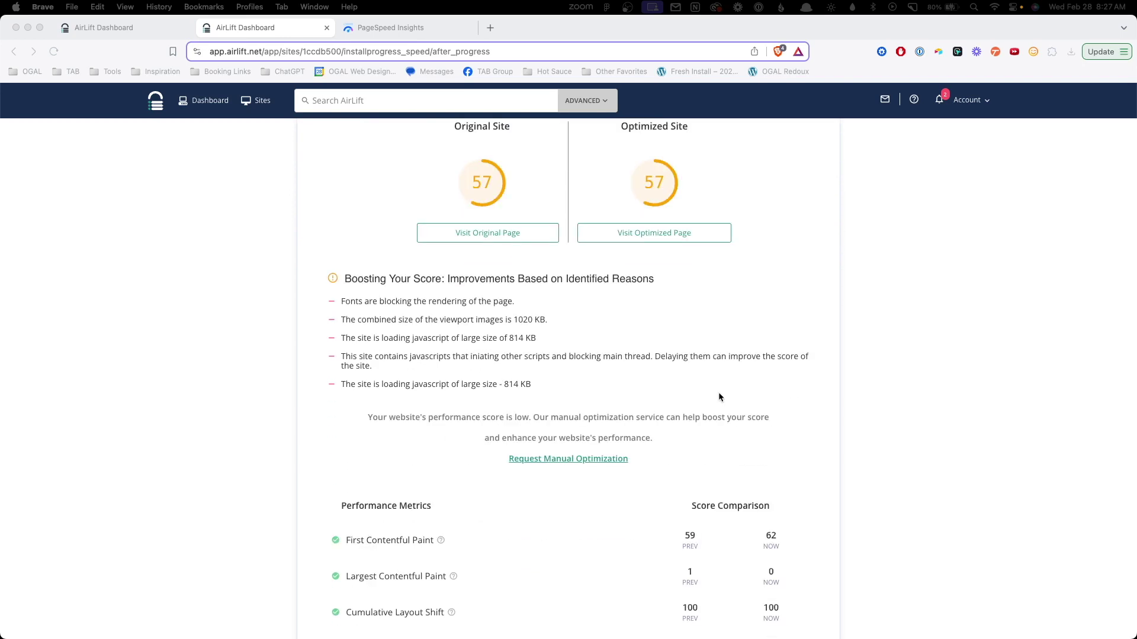
scroll(717, 388, down, 3)
key(ctrl+Tab)
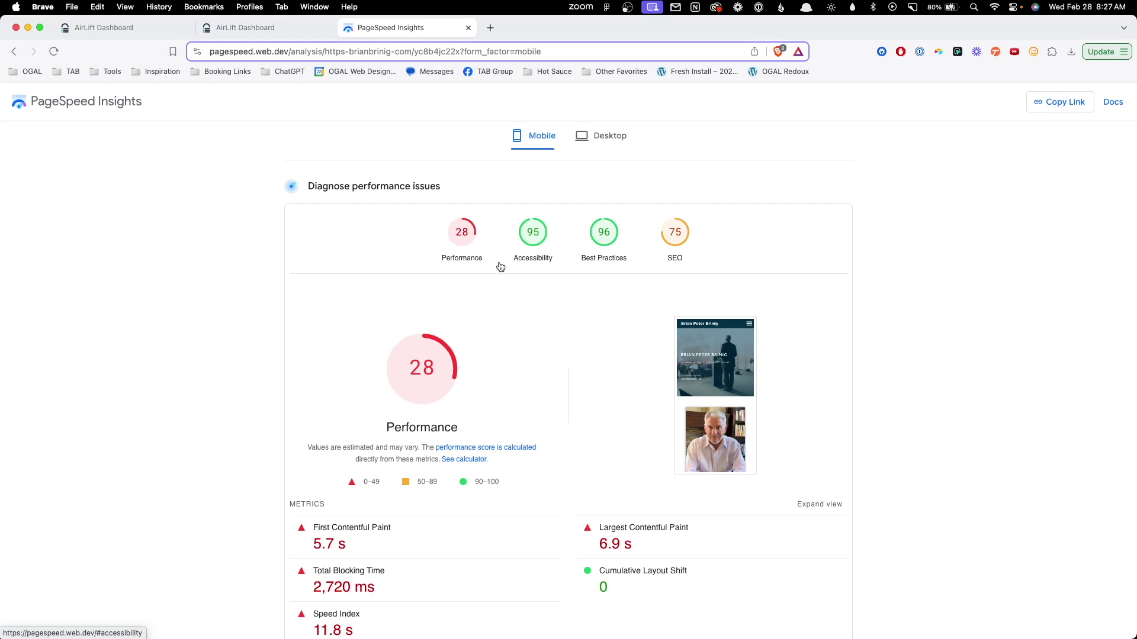
key(ctrl+shift+Tab)
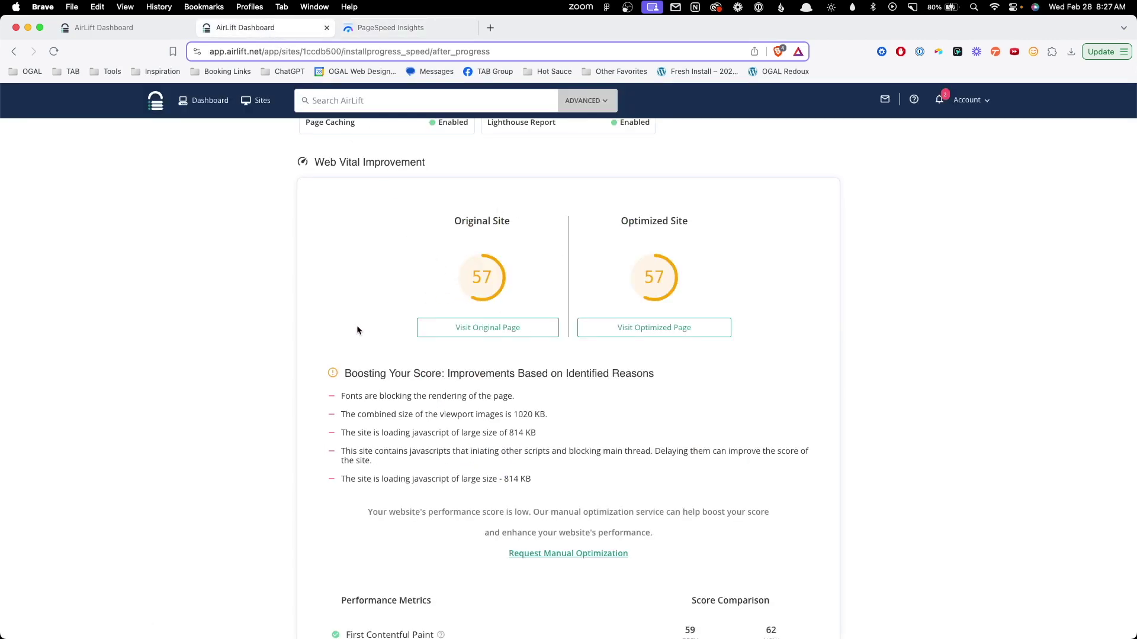
Scroll down through the Performance Metrics before-and-after scores.
scroll(357, 327, down, 1)
scroll(359, 329, down, 7)
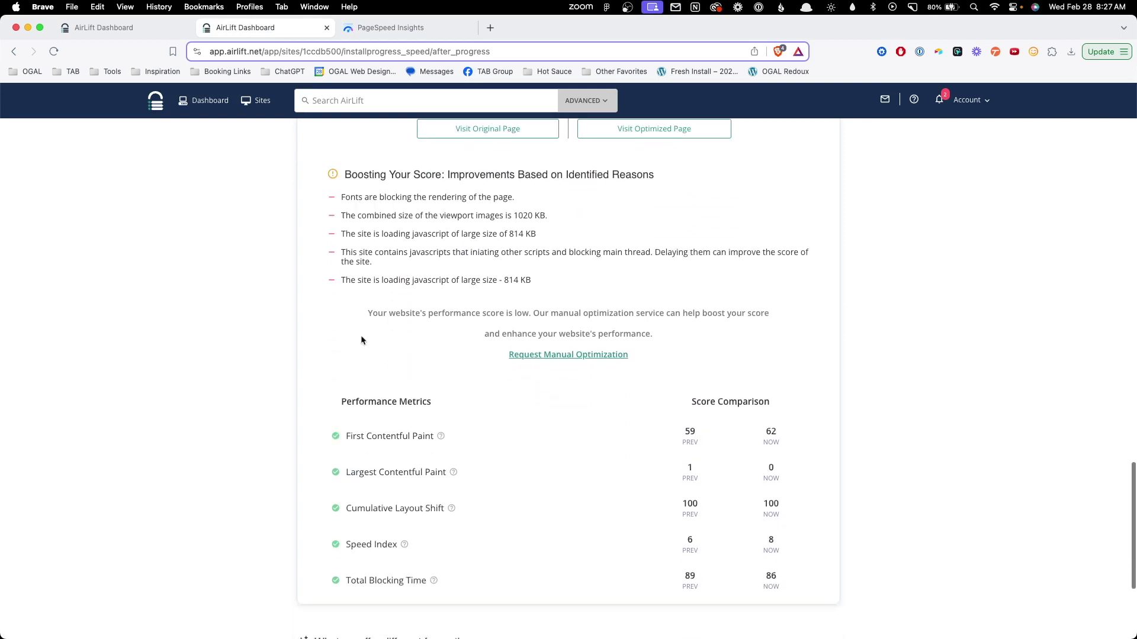
scroll(366, 344, down, 2)
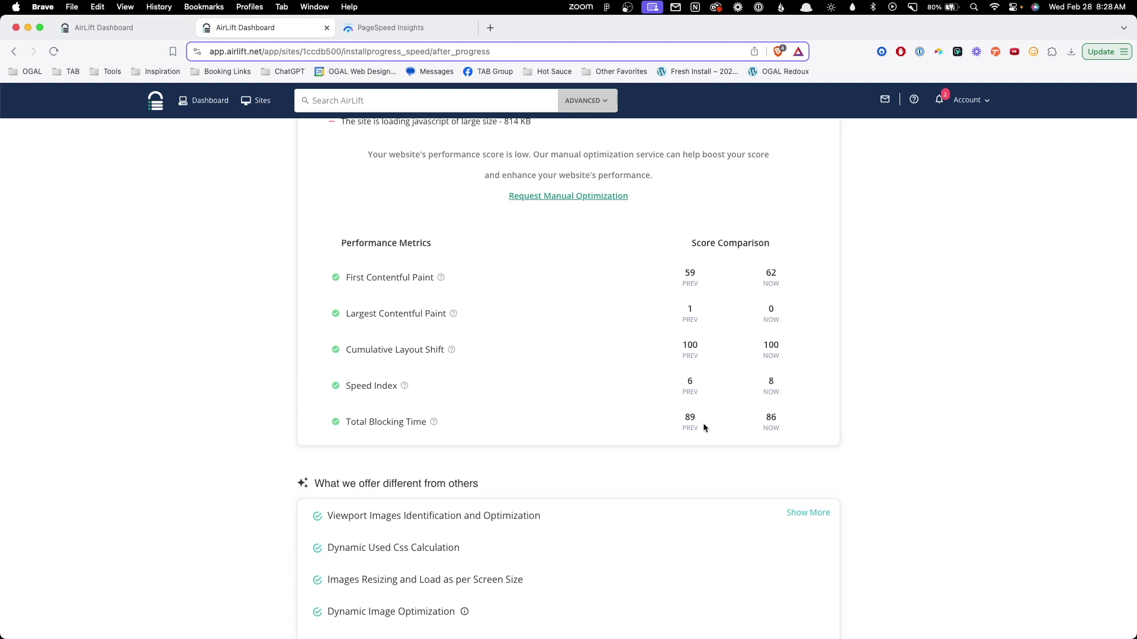
scroll(788, 418, down, 1)
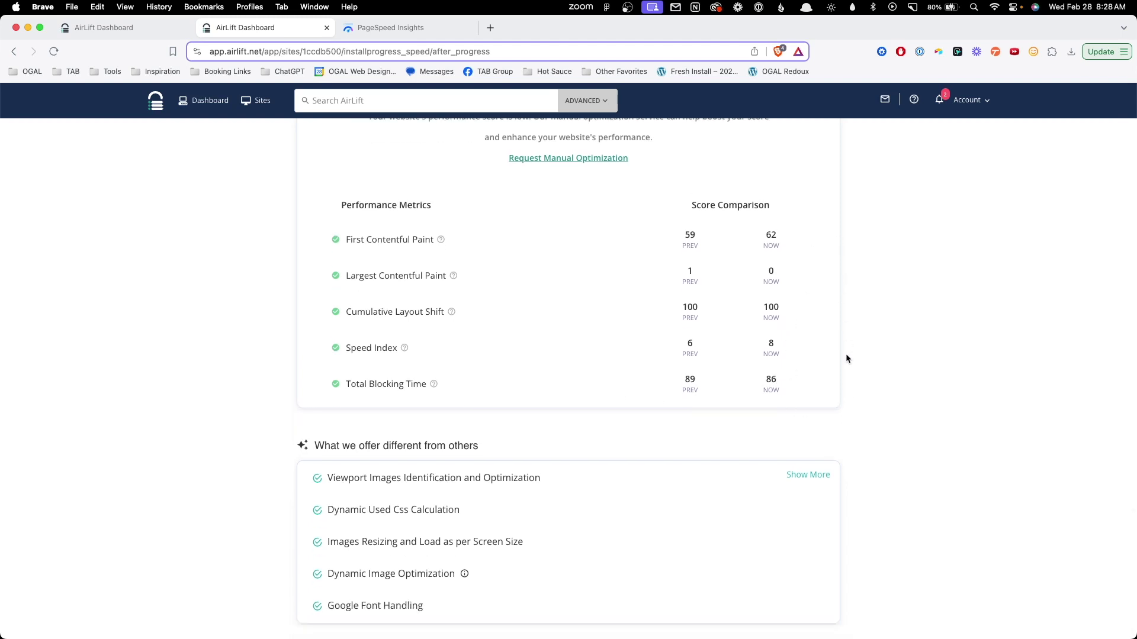
scroll(846, 357, down, 1)
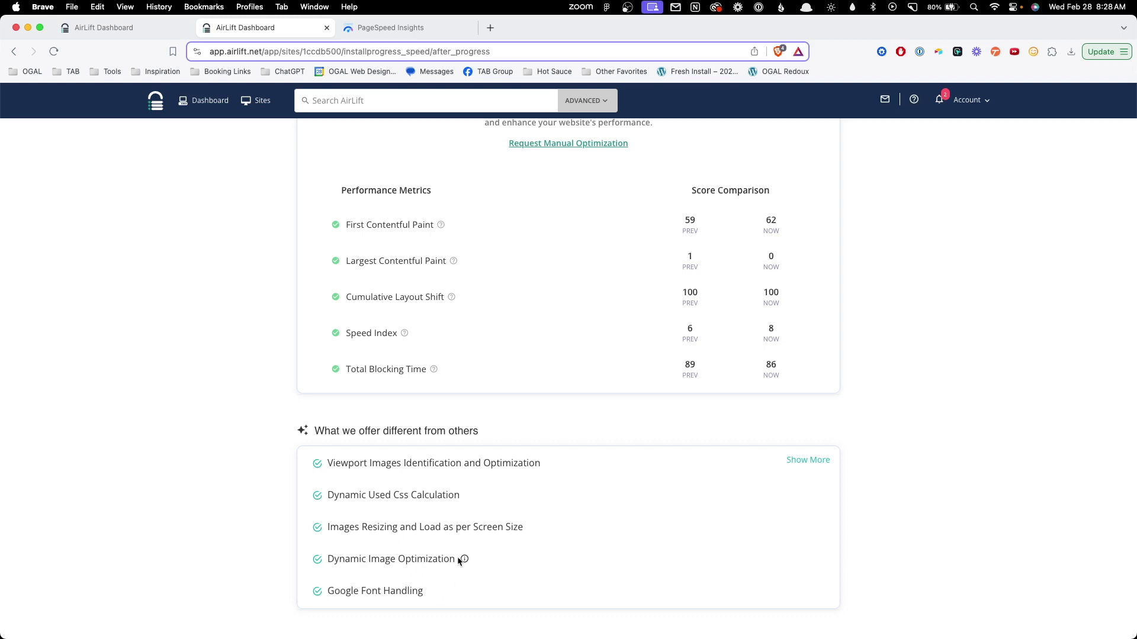
mouse_move(462, 561)
Scroll back up to the Site Performance Report, with images optimized 3/3.
scroll(660, 521, up, 1)
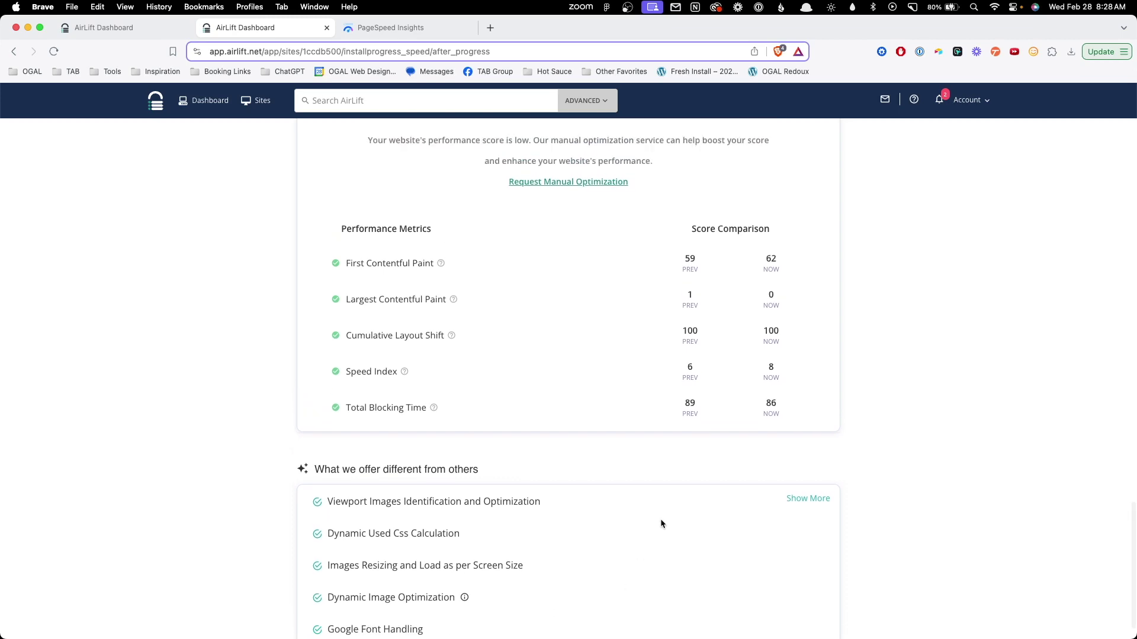
scroll(660, 520, up, 2)
scroll(648, 515, up, 10)
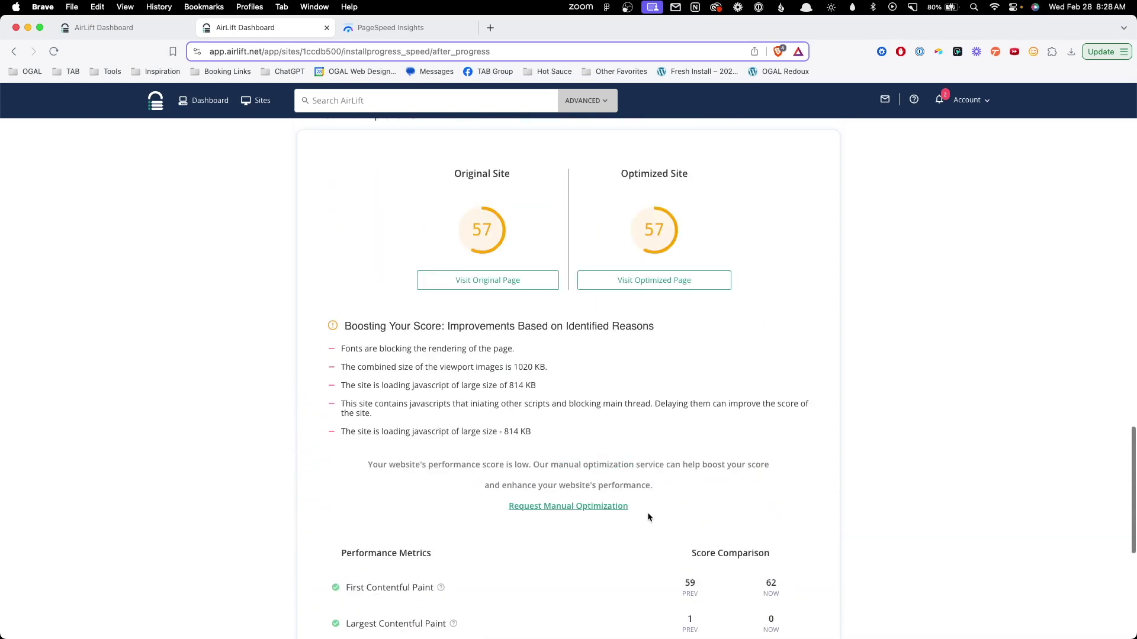
scroll(648, 512, up, 12)
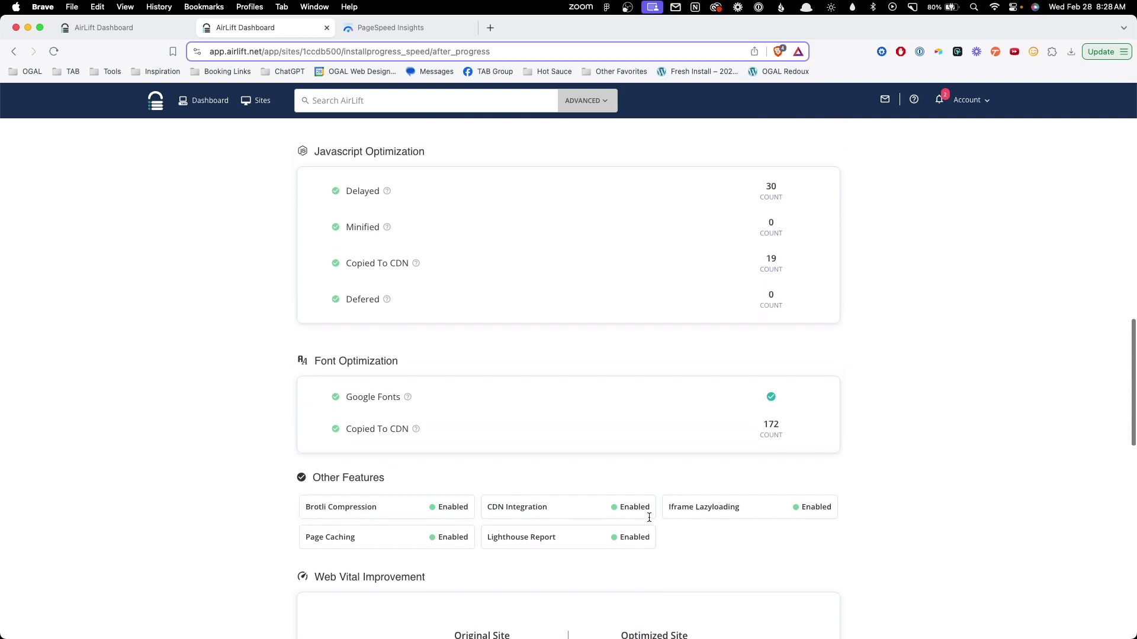
scroll(648, 515, up, 9)
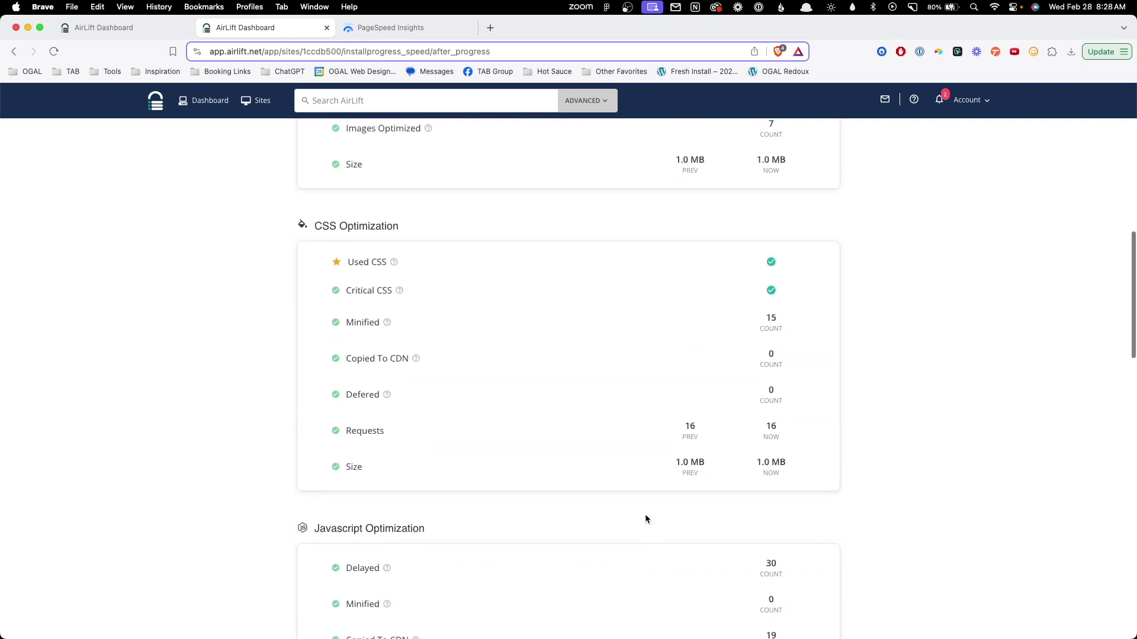
scroll(647, 511, up, 5)
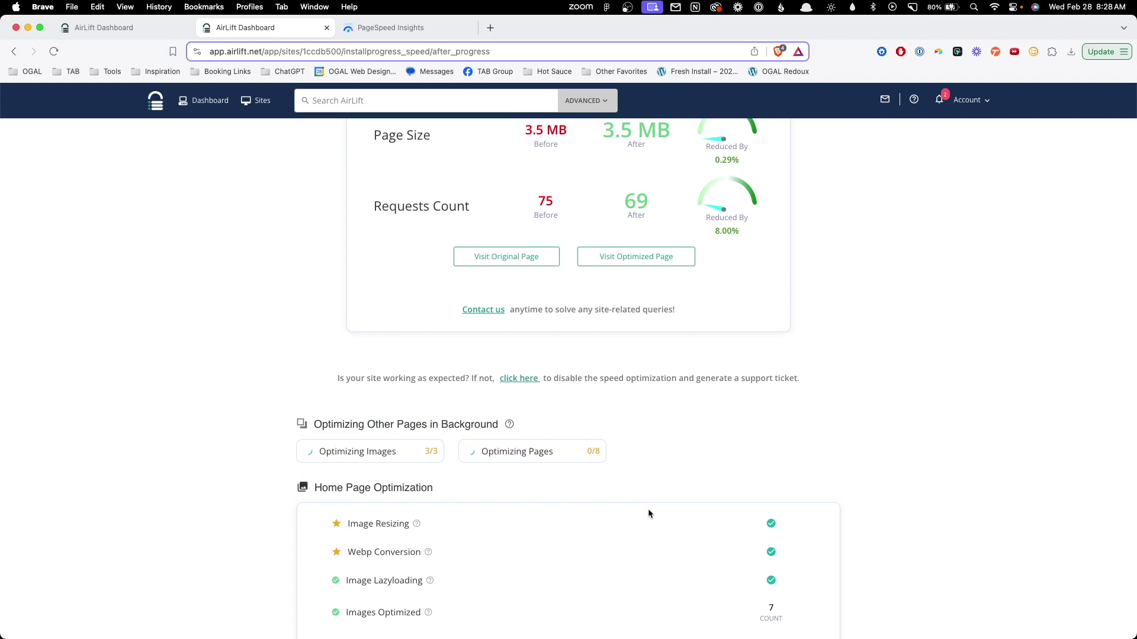
scroll(648, 510, up, 2)
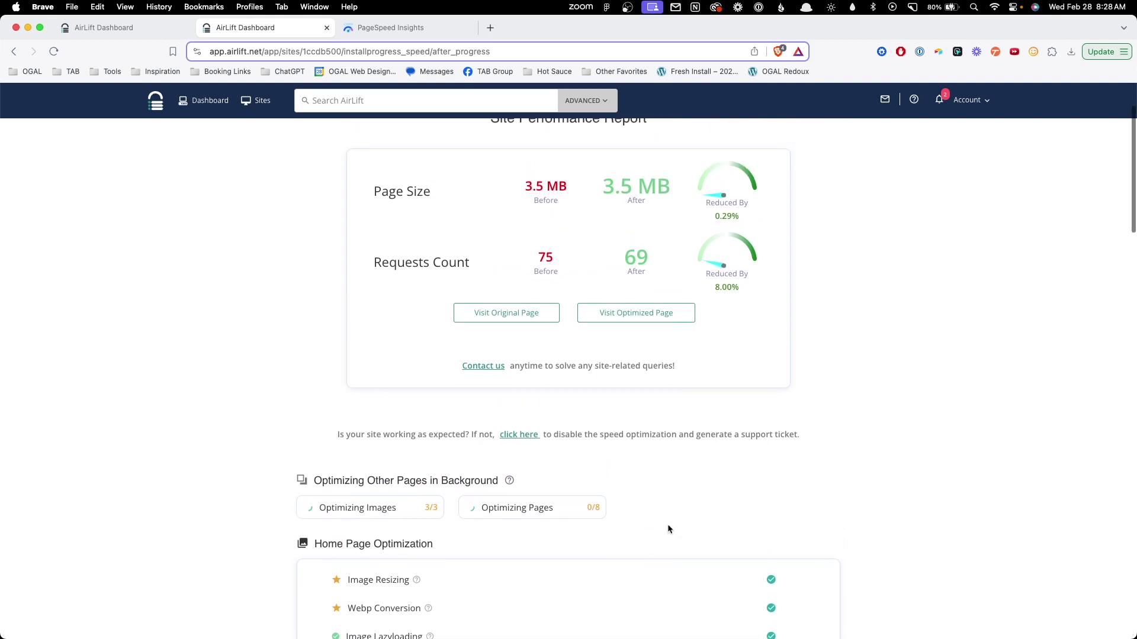
scroll(667, 526, up, 1)
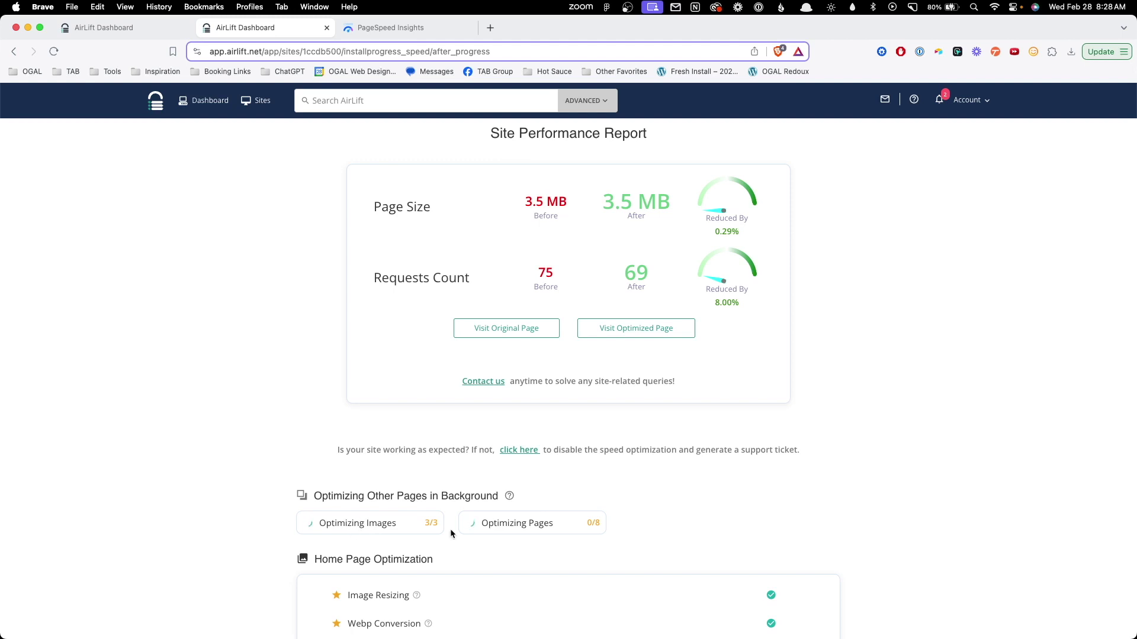
Rerun the PageSpeed Insights mobile test, raising Performance from 28 to 34.
click(402, 28)
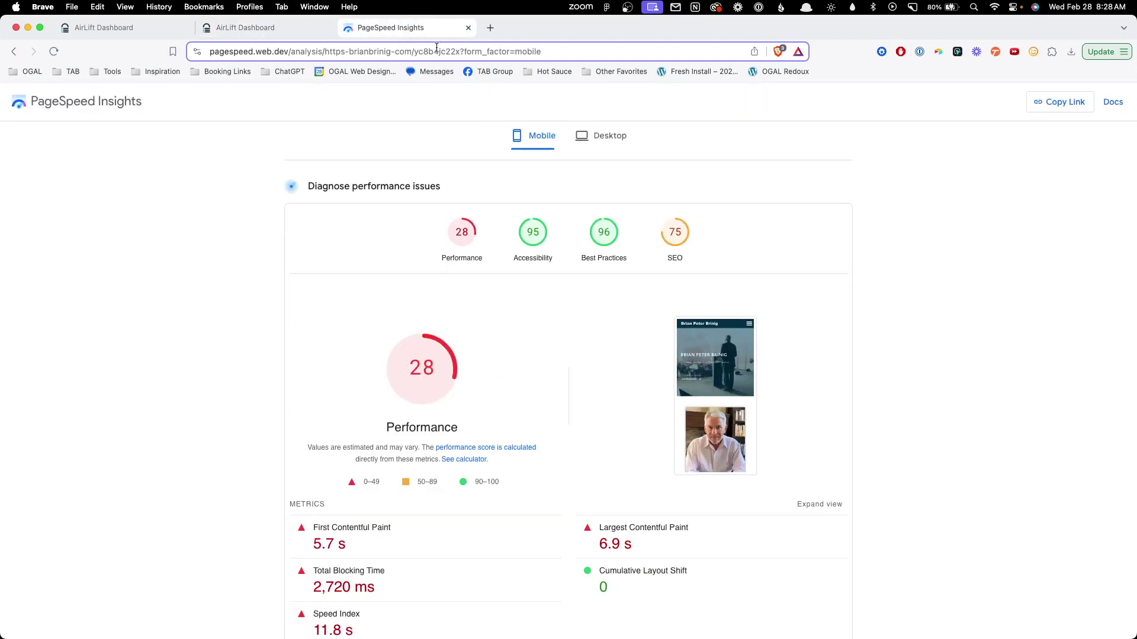
scroll(828, 266, up, 3)
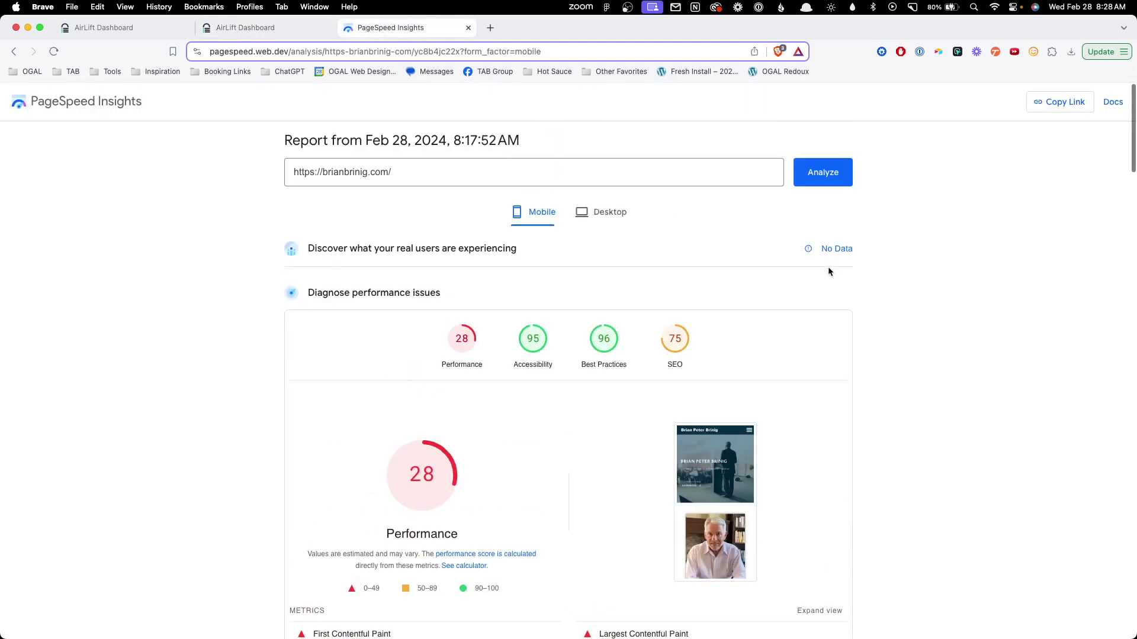
click(815, 177)
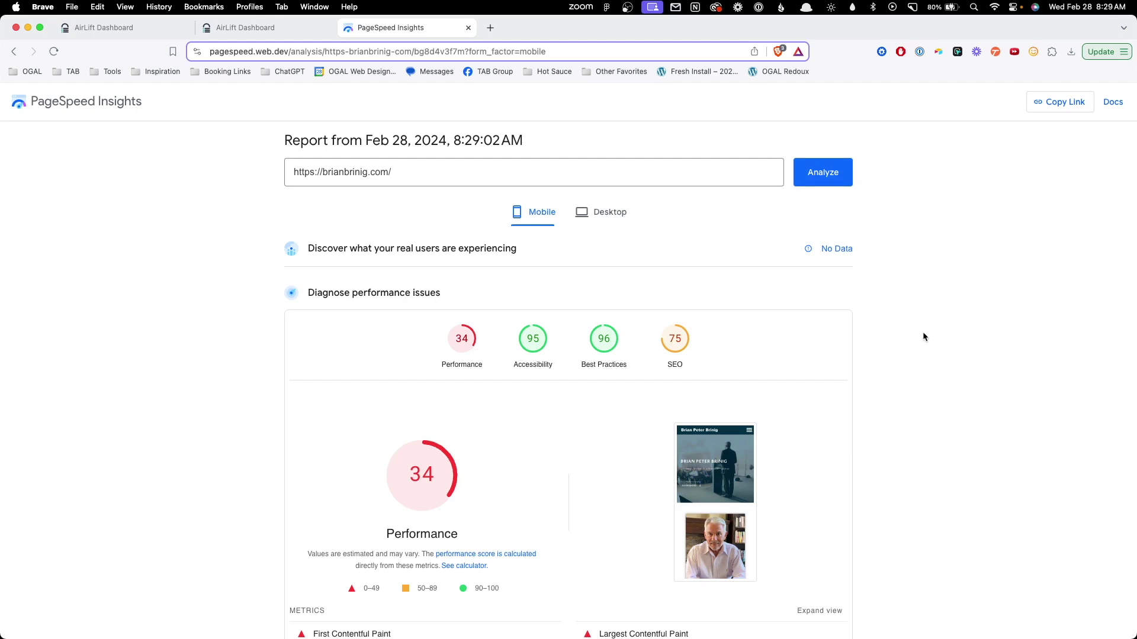
click(225, 26)
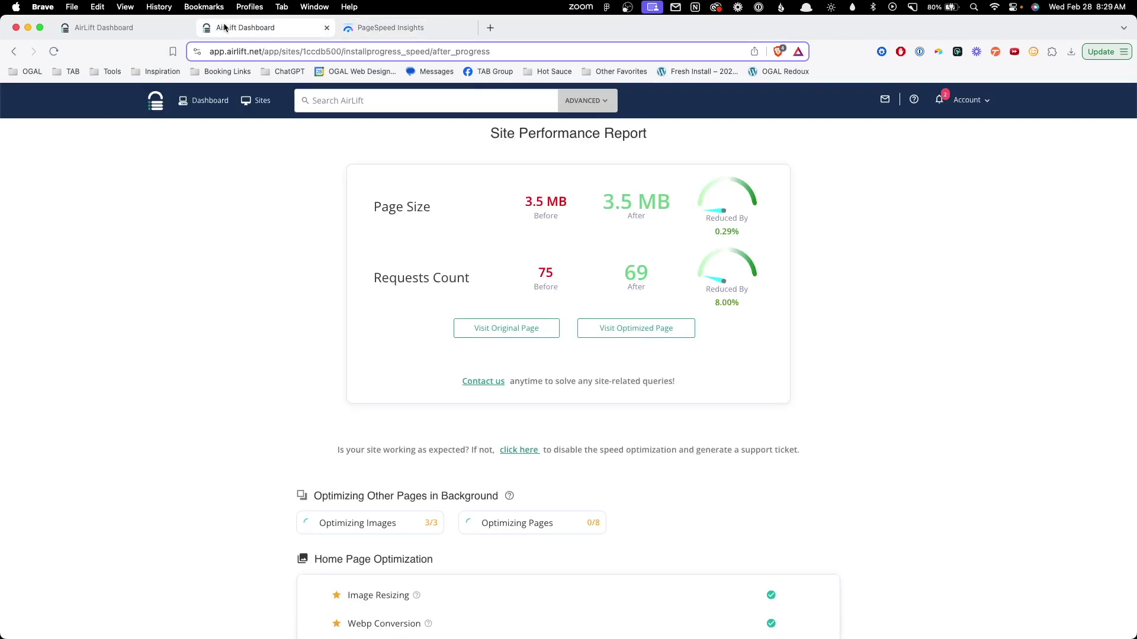
Scroll the Site Performance Report to confirm 35 images and 8 pages optimized.
scroll(355, 426, down, 1)
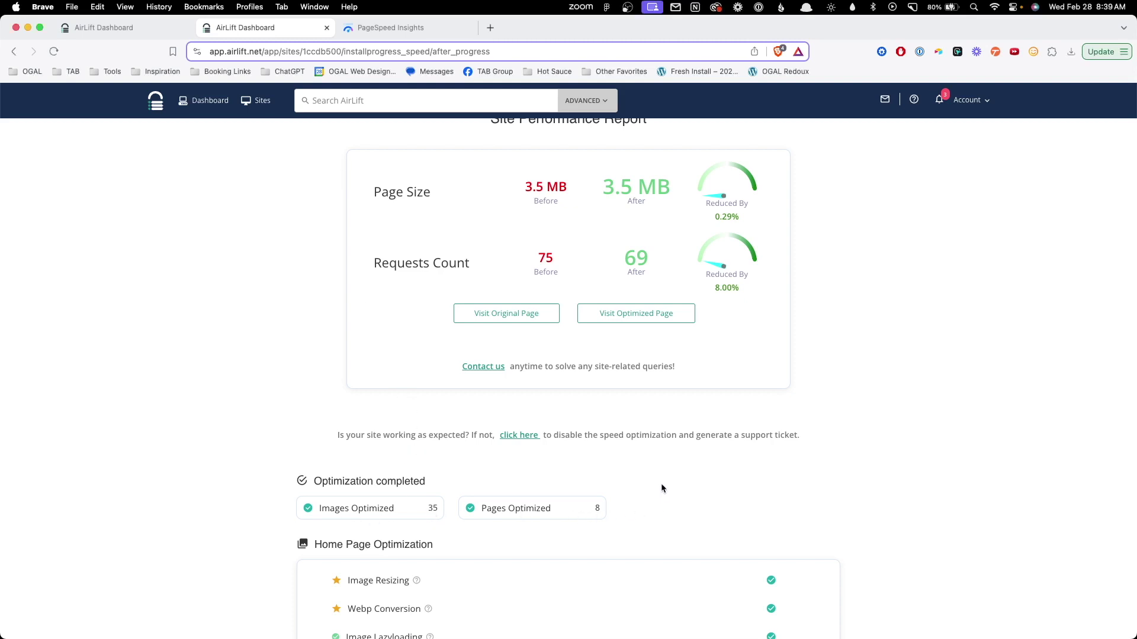
scroll(669, 482, down, 20)
scroll(678, 483, down, 8)
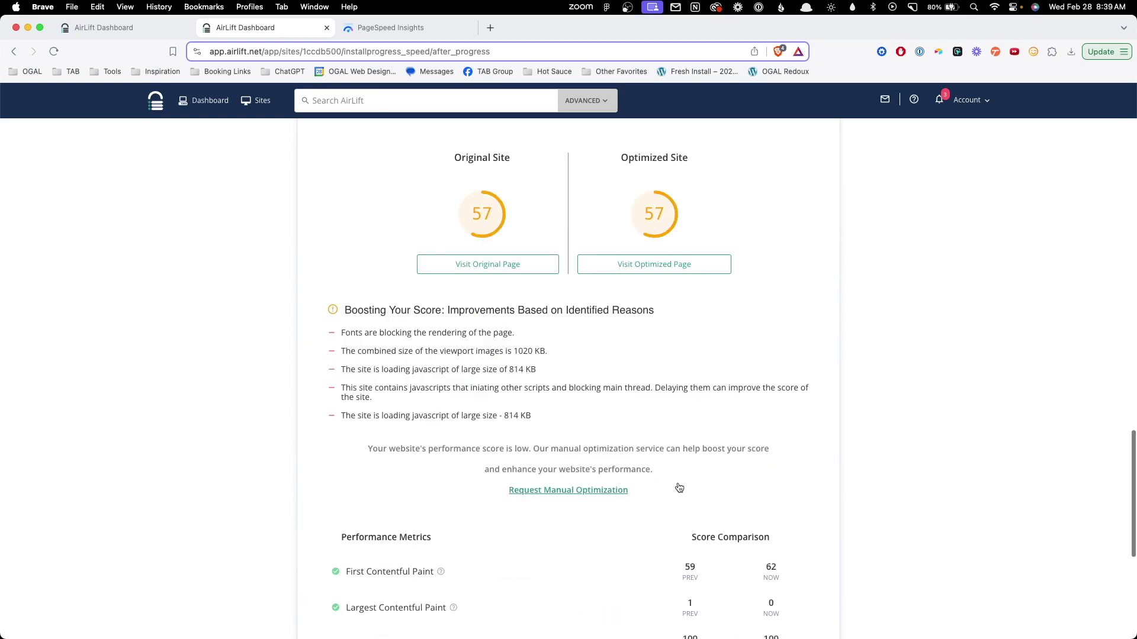
scroll(667, 477, up, 20)
Rerun the PageSpeed Insights mobile analysis of brianbrinig.com, now scoring Performance 83.
click(391, 28)
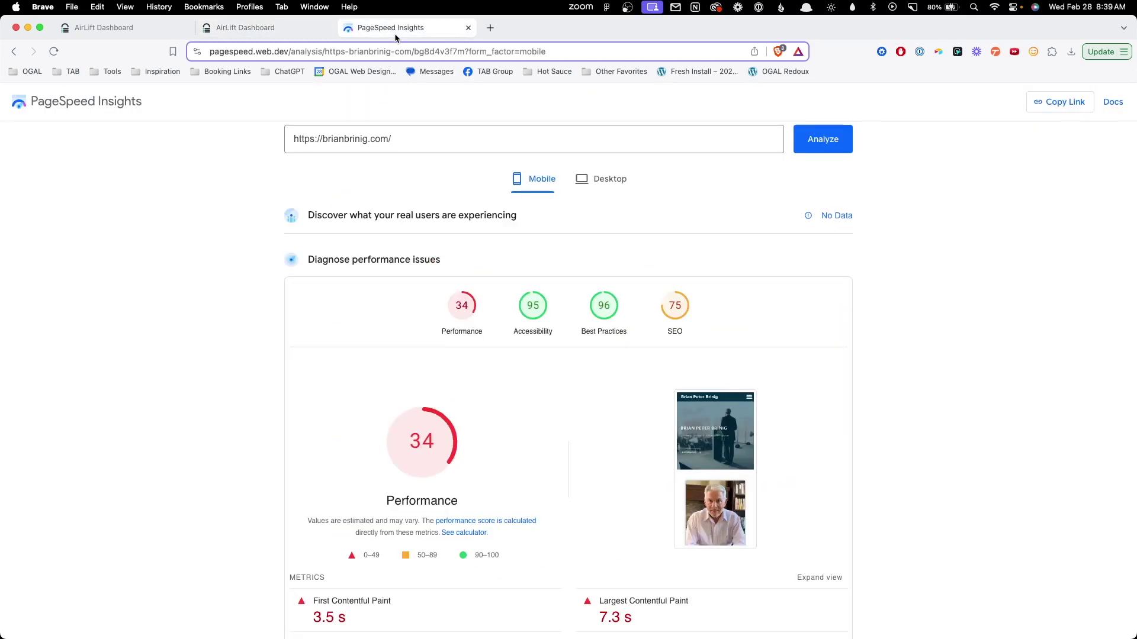
click(826, 145)
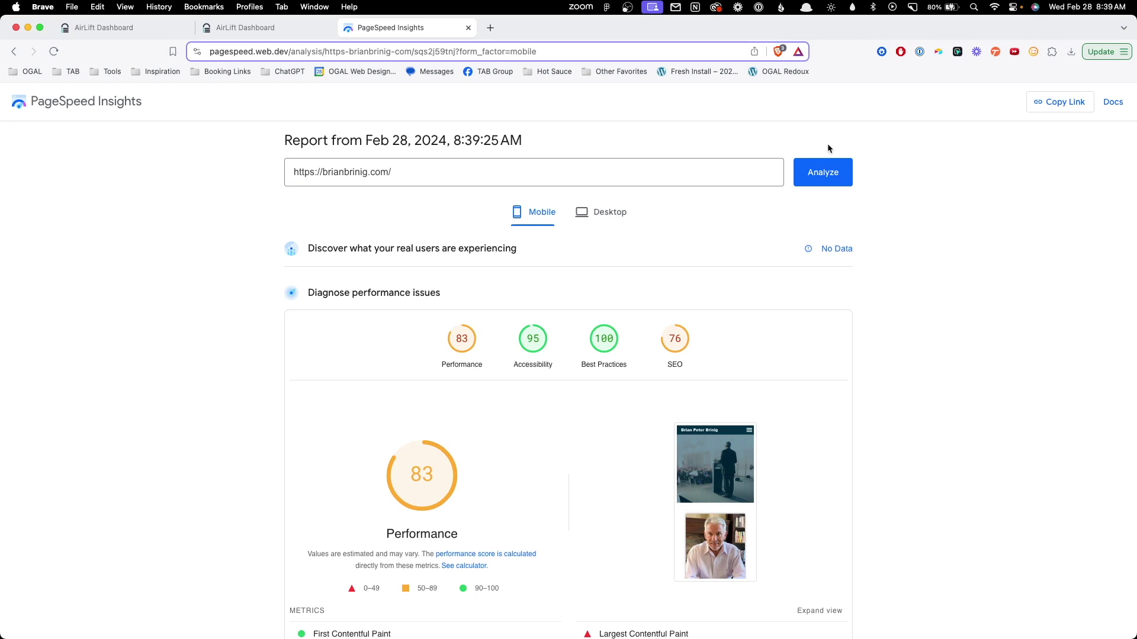
Copy the analyzed brianbrinig.com address and load it in a new browser tab.
click(485, 177)
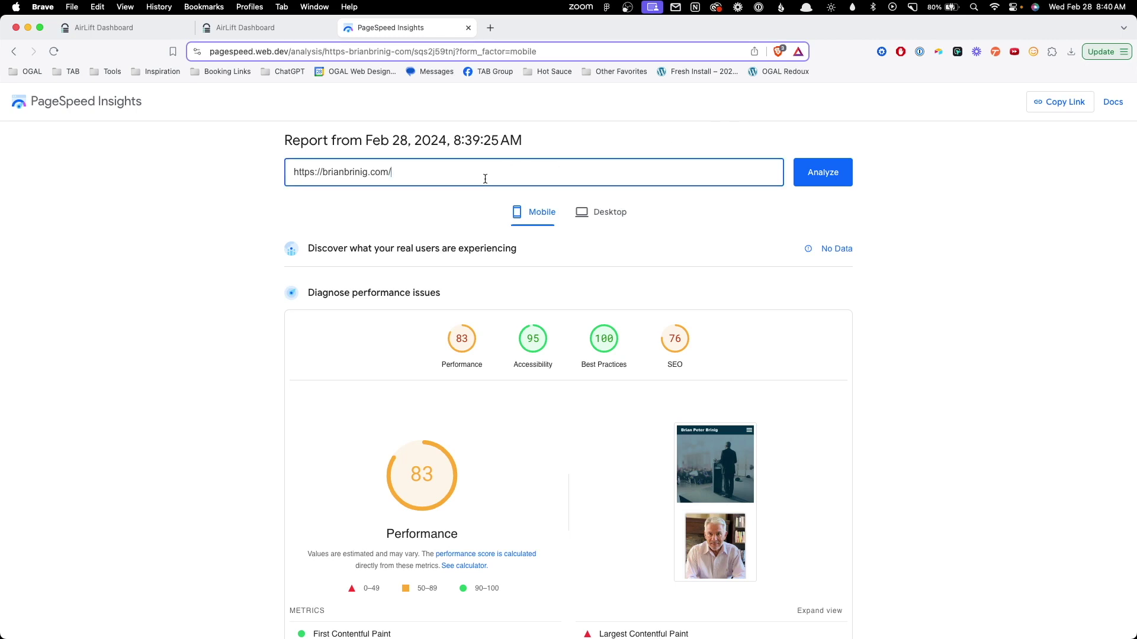
key(super+a)
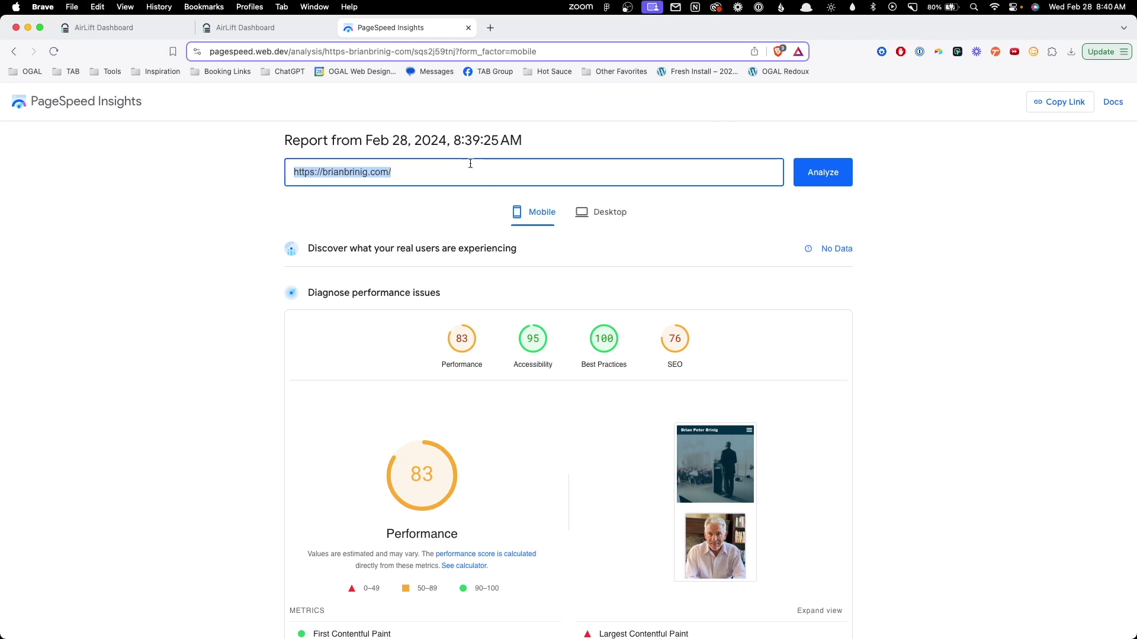
key(super+c)
key(super+t)
key(super+v)
key(Return)
mouse_move(1039, 97)
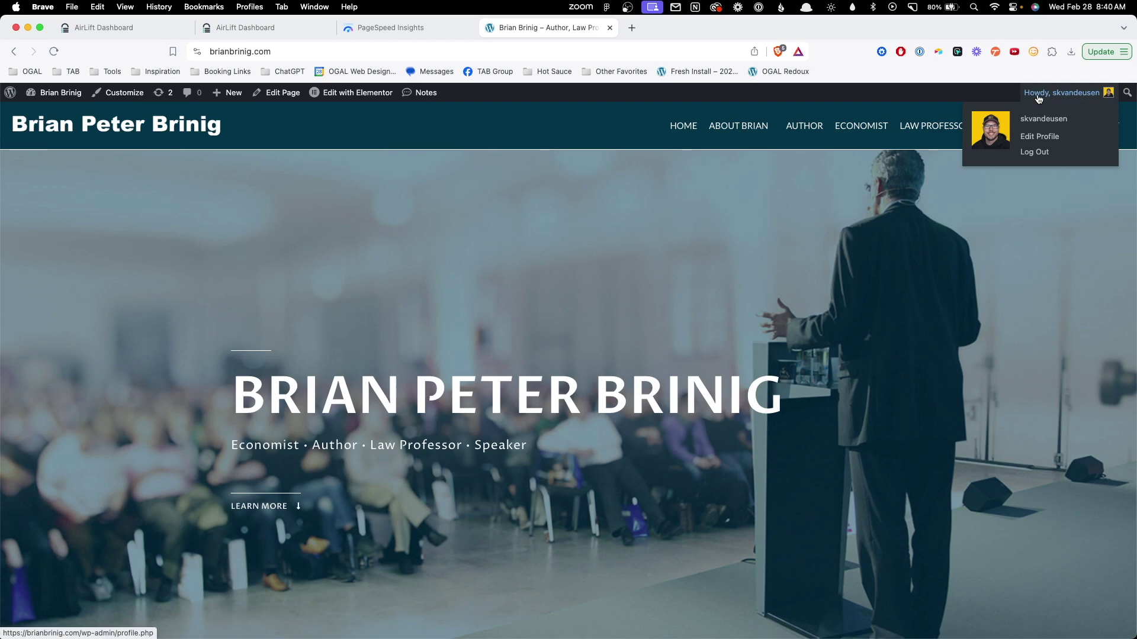
Load brianbrinig.com in a new Brave private window as a logged-out visitor.
key(super+l)
key(super+x)
click(1106, 53)
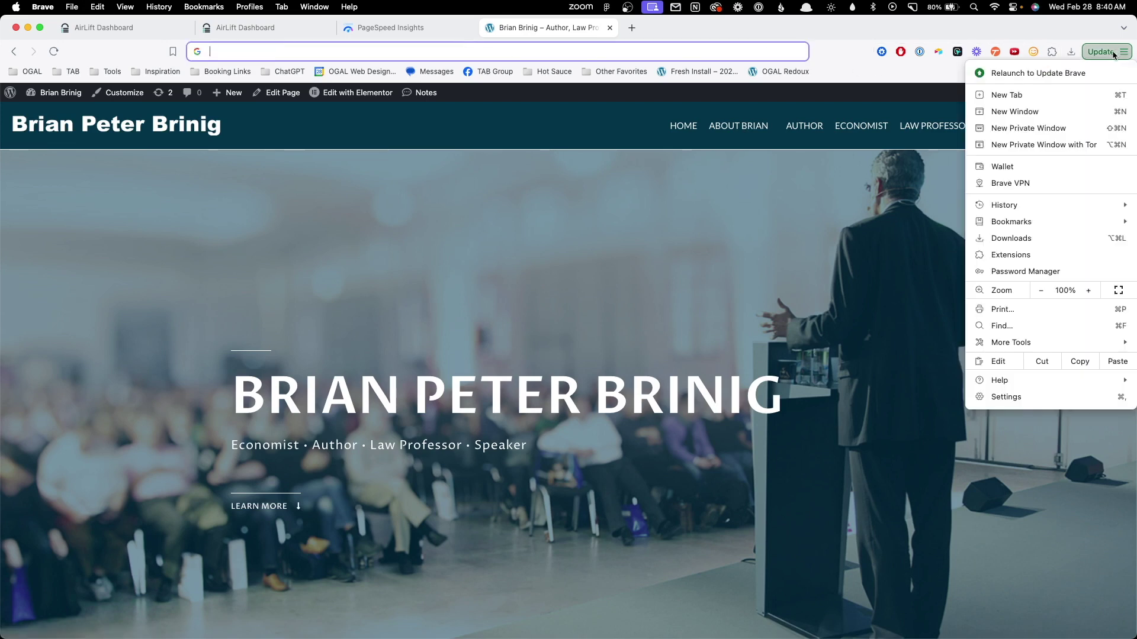
click(478, 56)
key(super+shift+n)
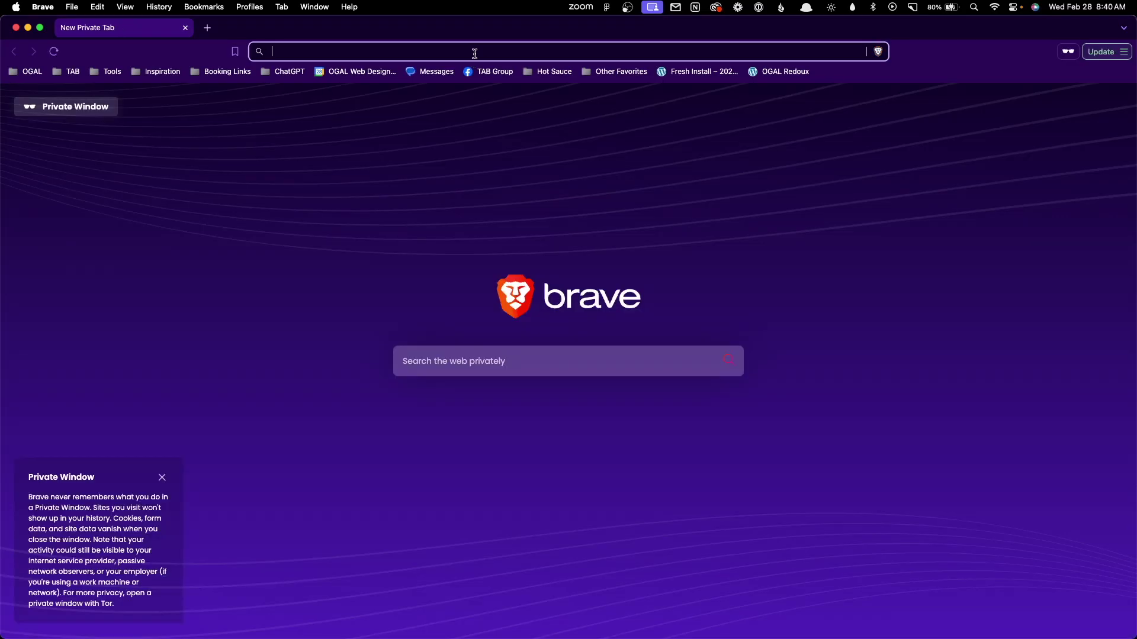
key(super+v)
key(Return)
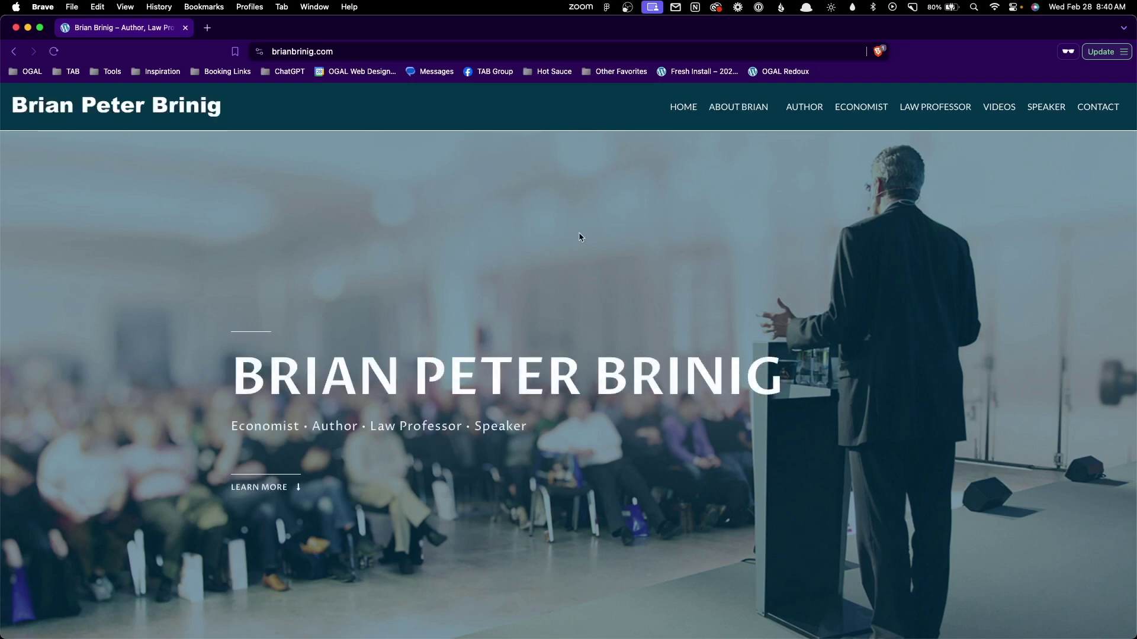
Scroll through the brianbrinig.com home page to confirm it loads fully.
scroll(584, 242, down, 7)
scroll(586, 249, down, 3)
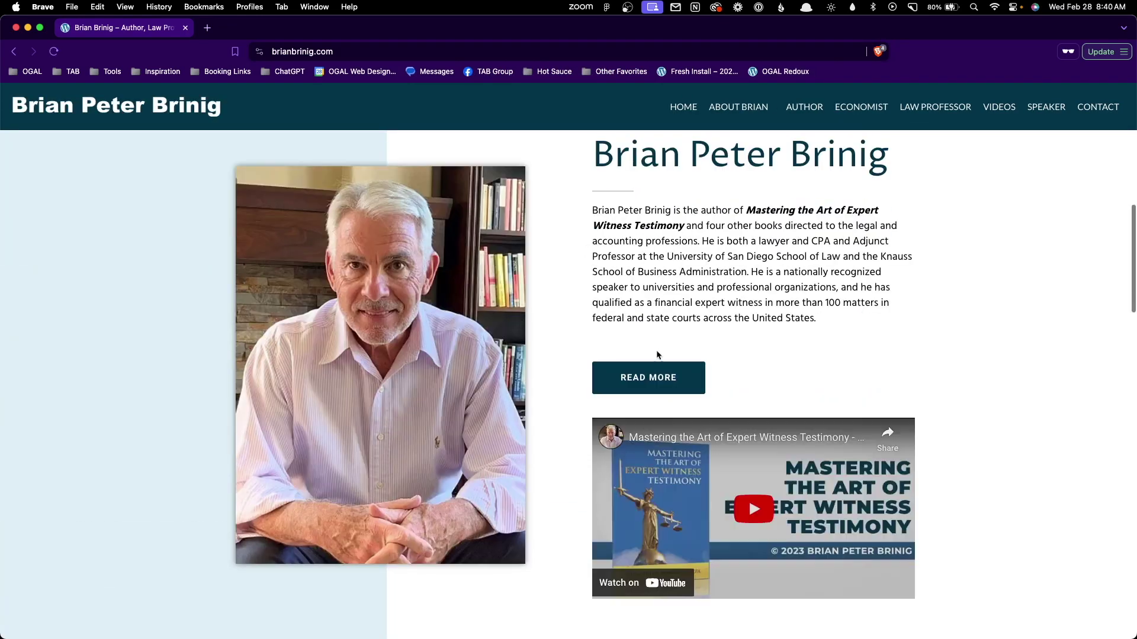
scroll(757, 331, down, 3)
scroll(495, 332, down, 15)
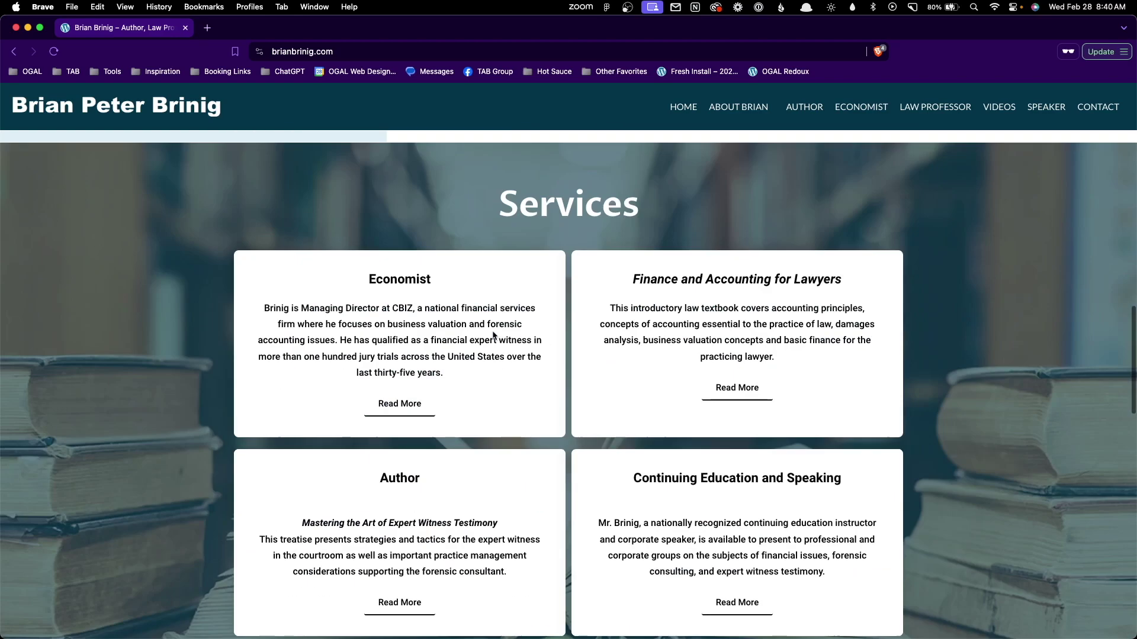
scroll(461, 325, down, 5)
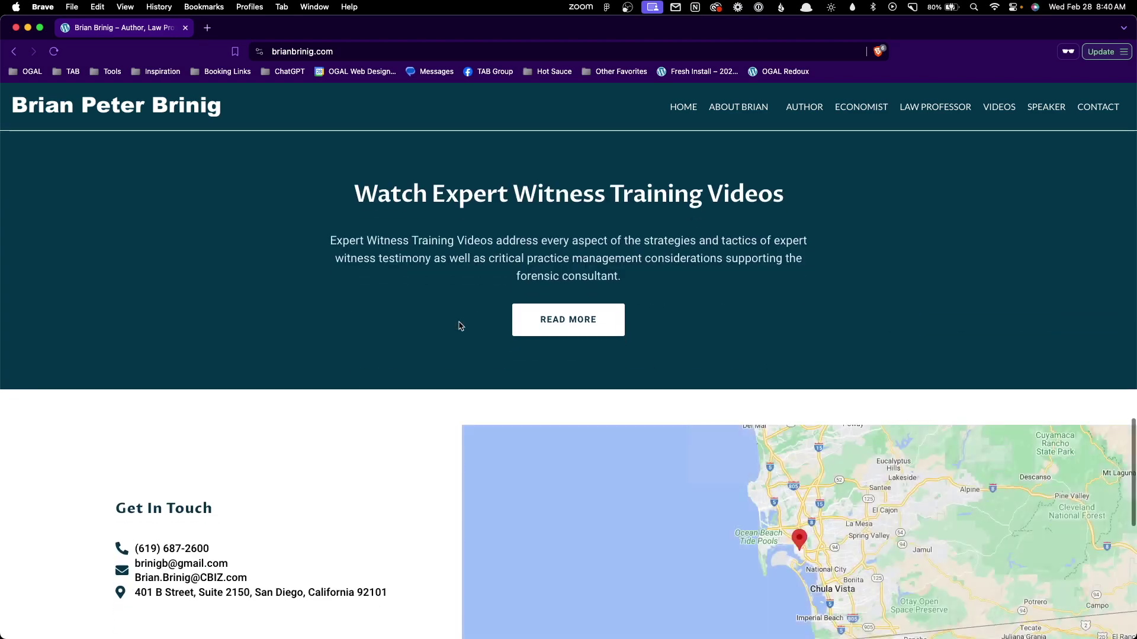
scroll(410, 354, down, 5)
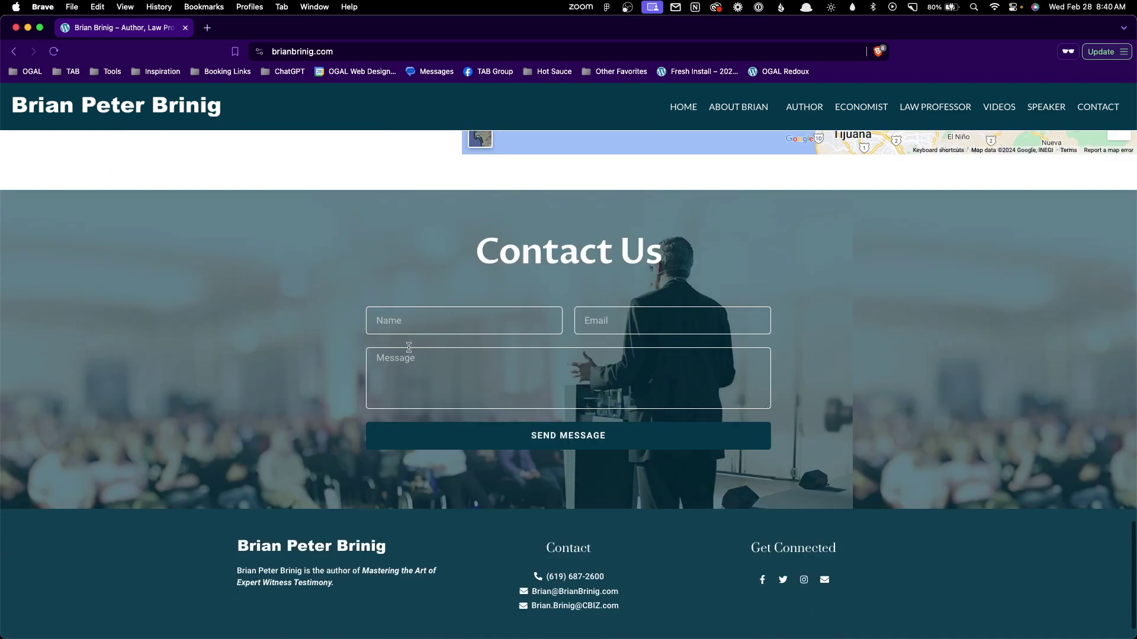
scroll(419, 345, up, 20)
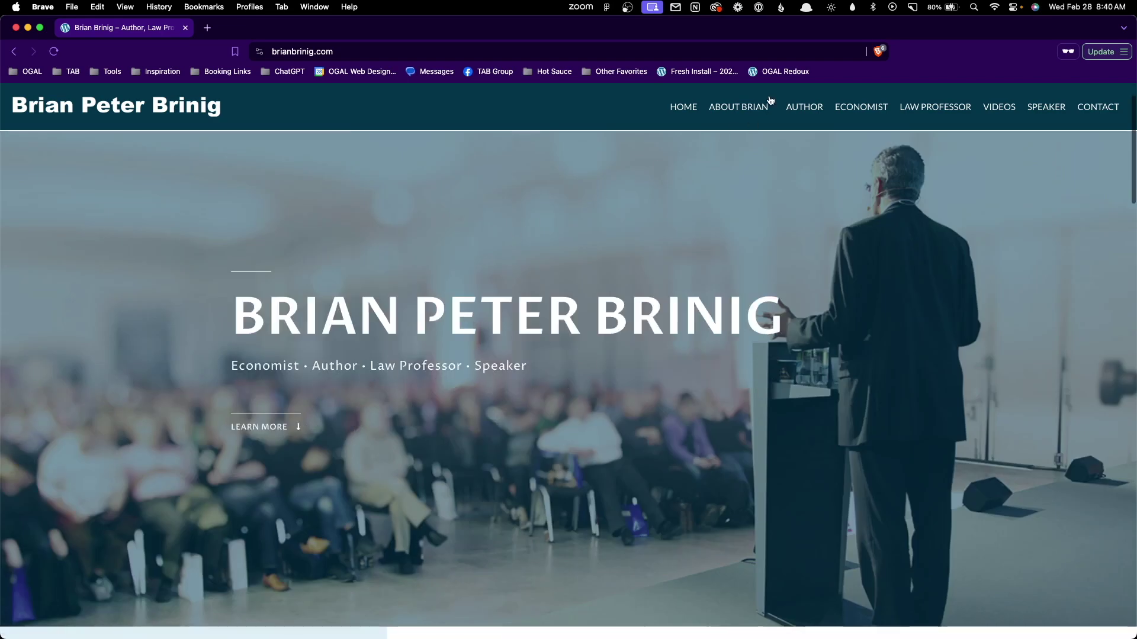
Visit the About Brian and Author pages and scroll through each.
click(754, 110)
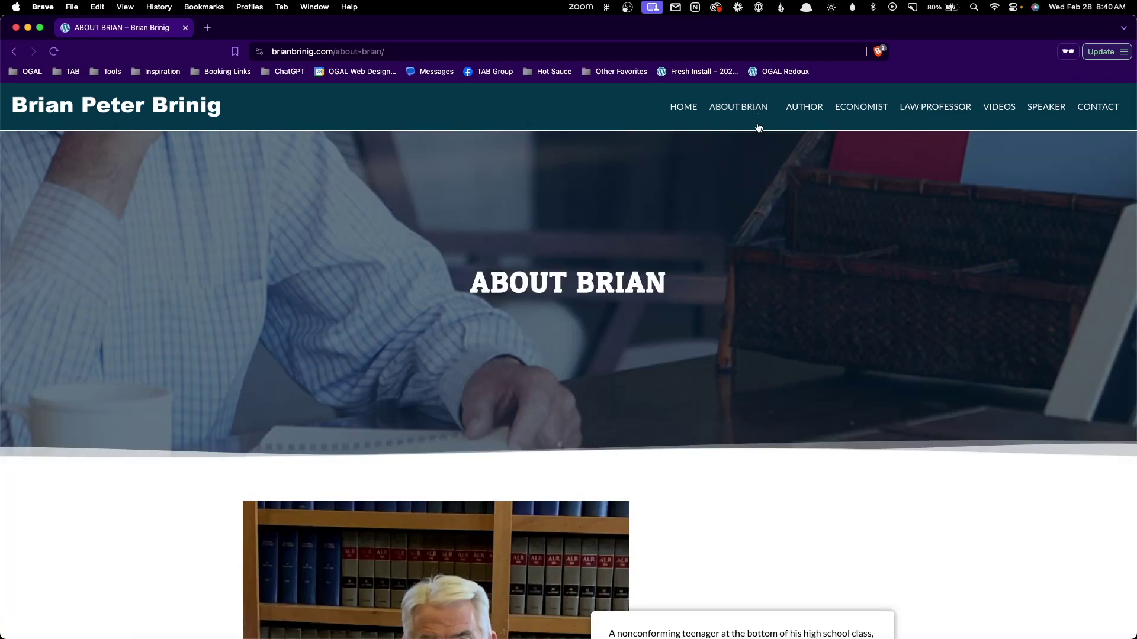
scroll(807, 234, down, 10)
scroll(807, 234, up, 10)
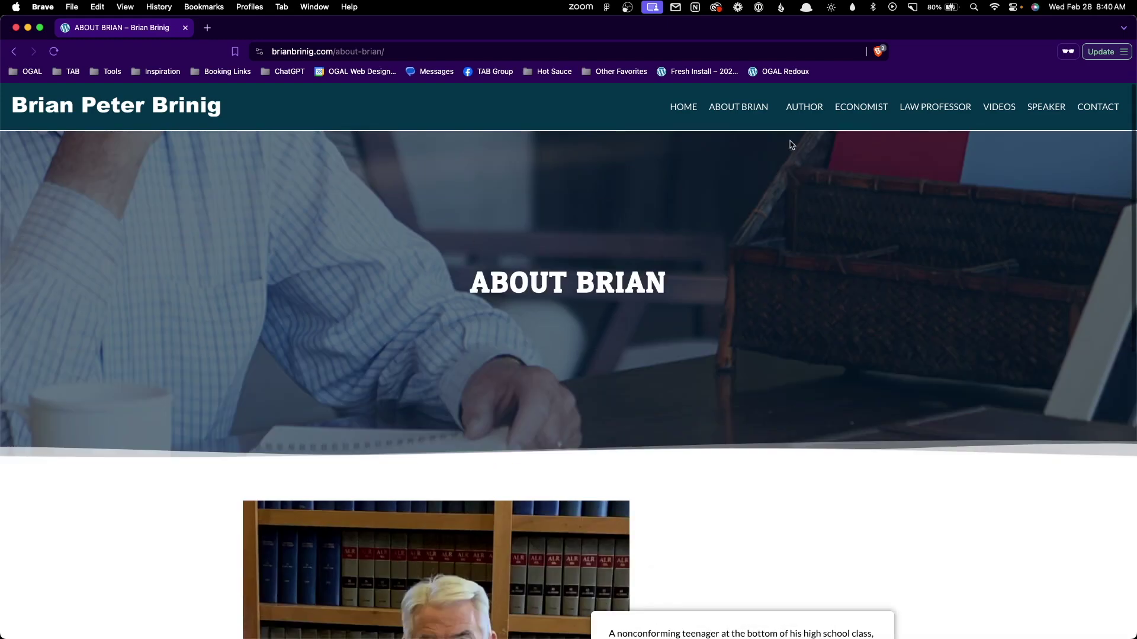
click(805, 111)
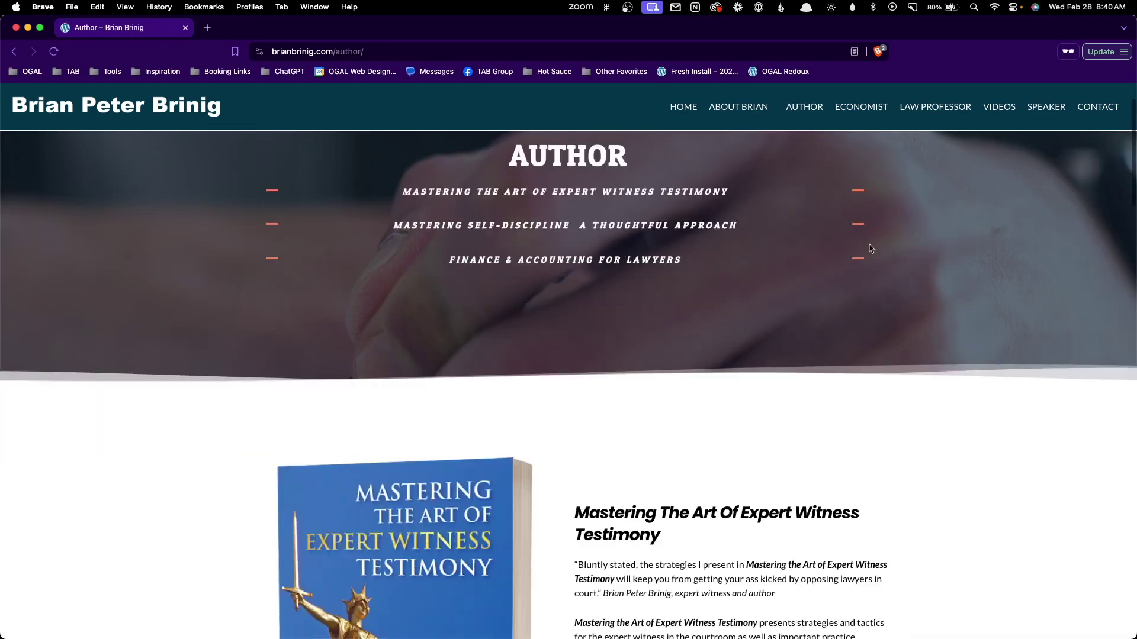
scroll(869, 248, down, 20)
scroll(874, 264, down, 10)
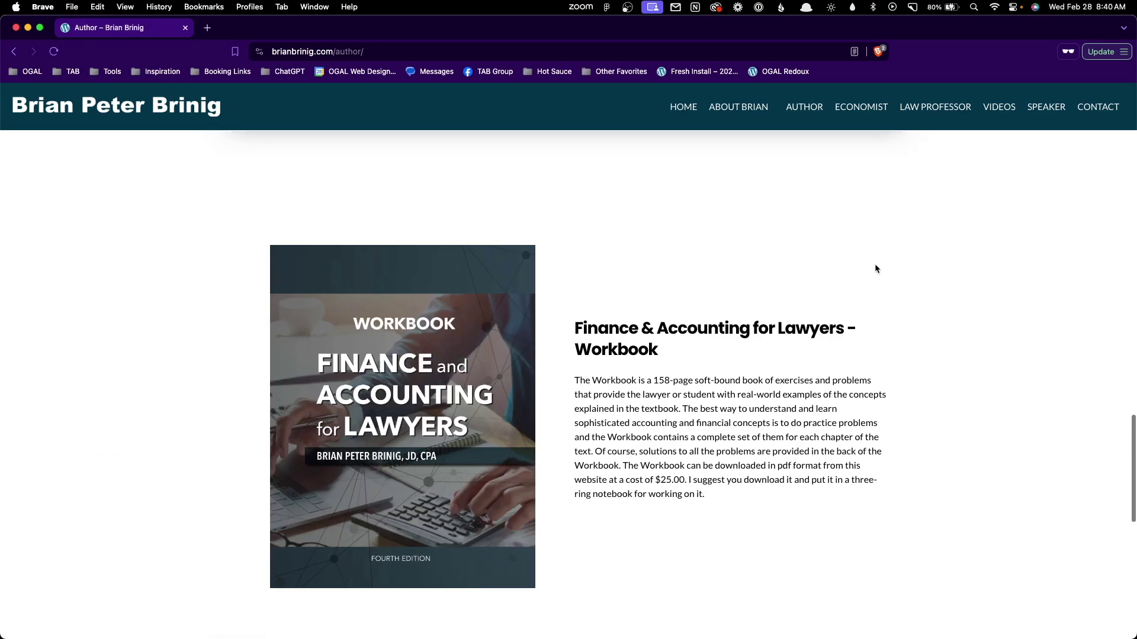
scroll(864, 213, up, 20)
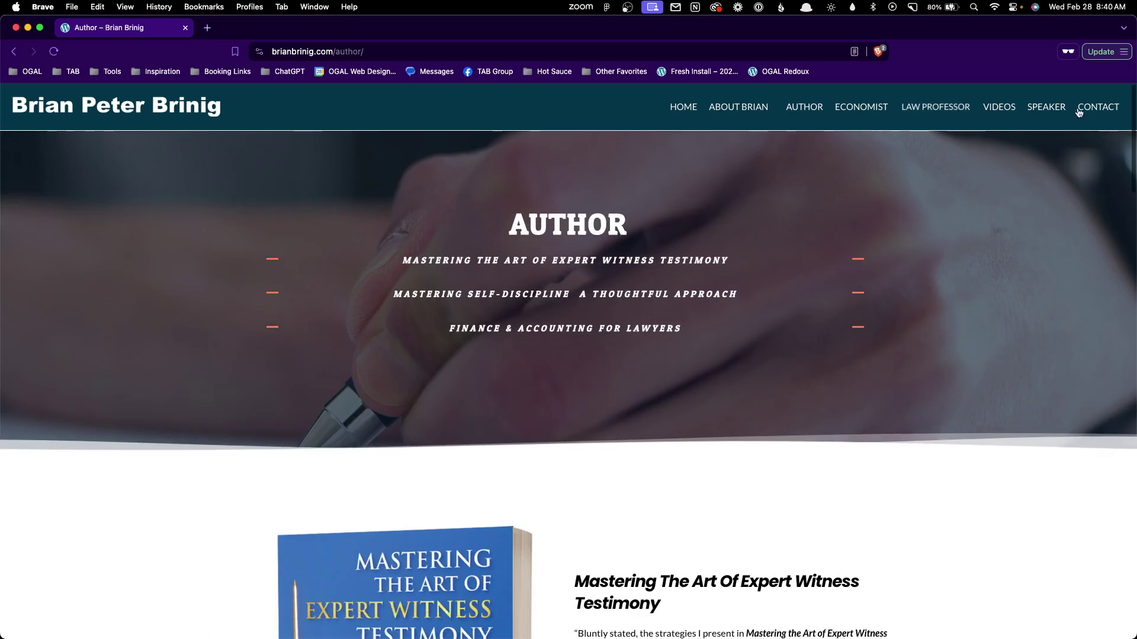
Open the Contact page and scroll through it to confirm it loads.
click(1098, 106)
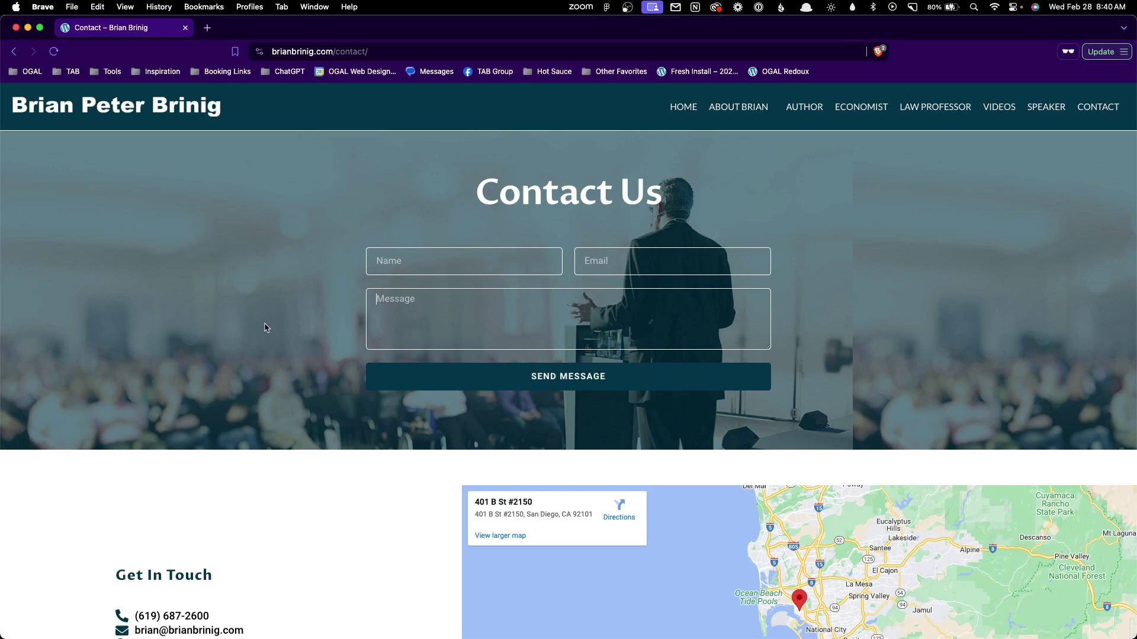
scroll(271, 305, down, 1)
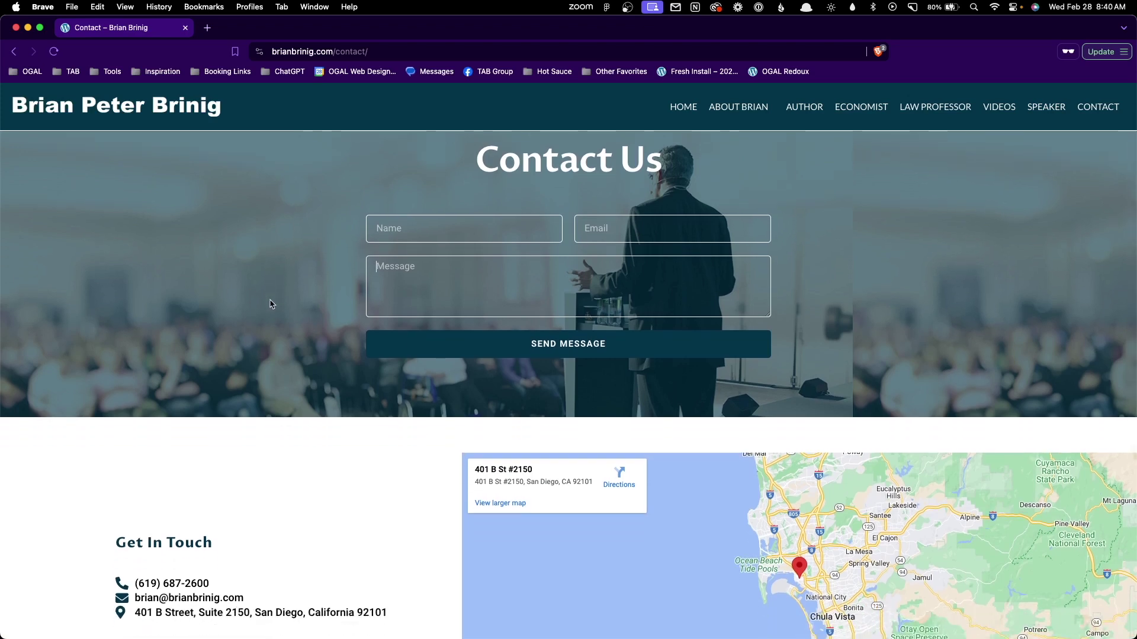
scroll(272, 304, down, 5)
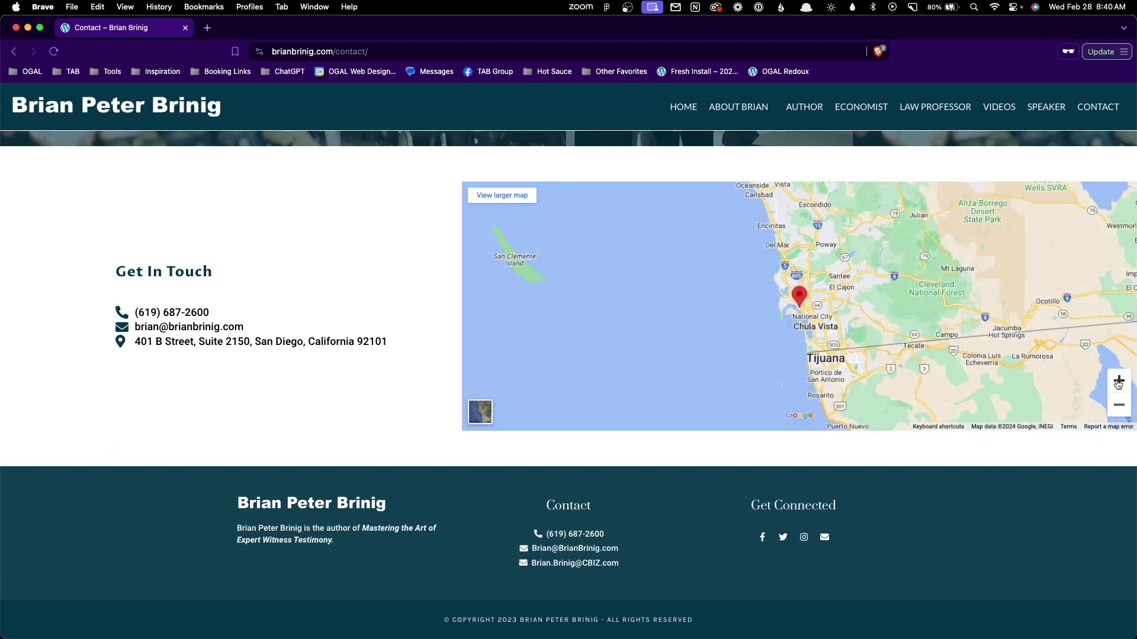
scroll(418, 216, up, 5)
click(737, 112)
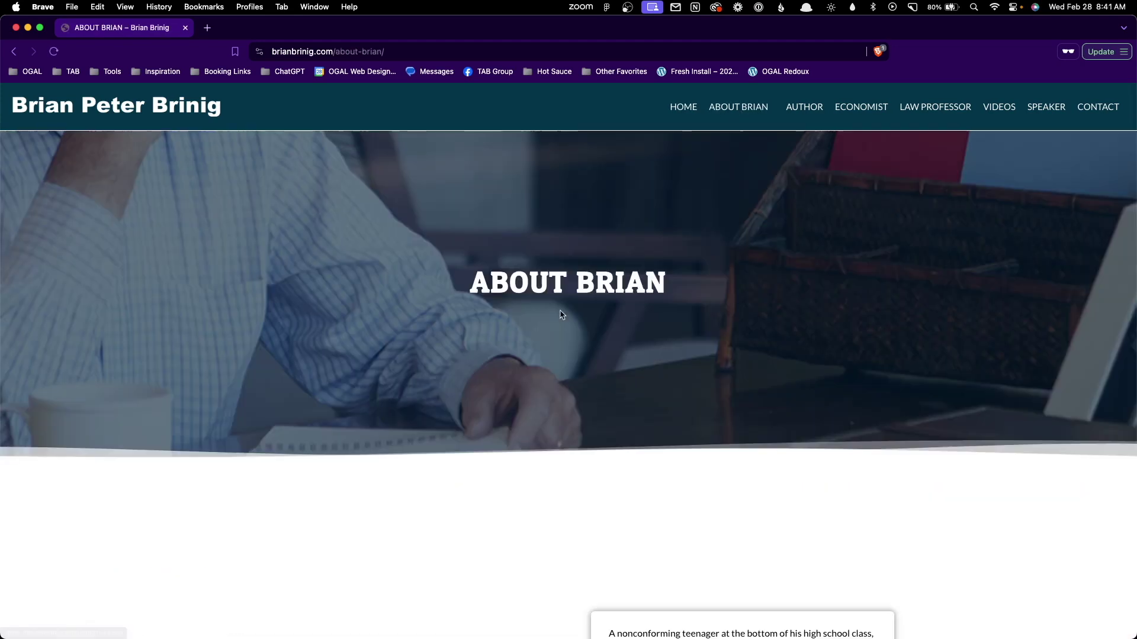
scroll(523, 377, down, 6)
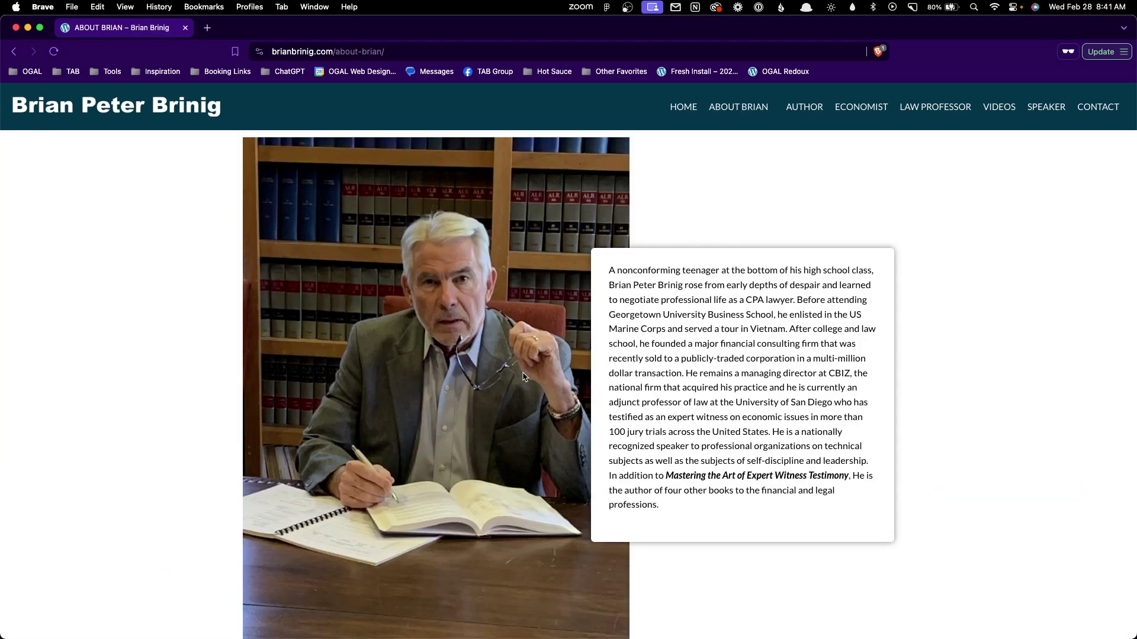